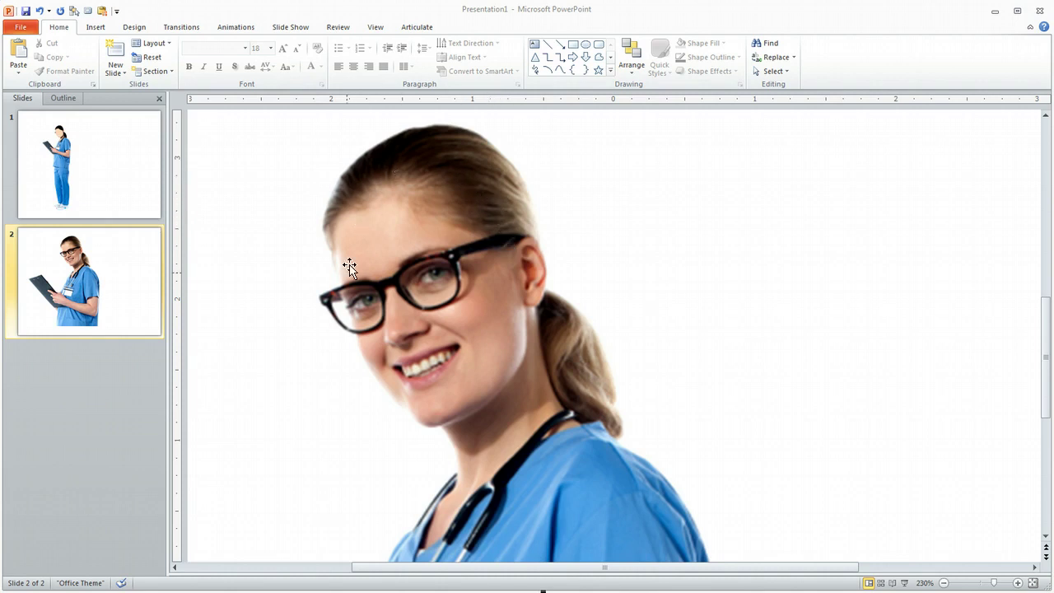
# - Trace the woman's face with the Curve tool, from the hair above the forehead around the chin and back up past the ear
pyautogui.click(562, 71)
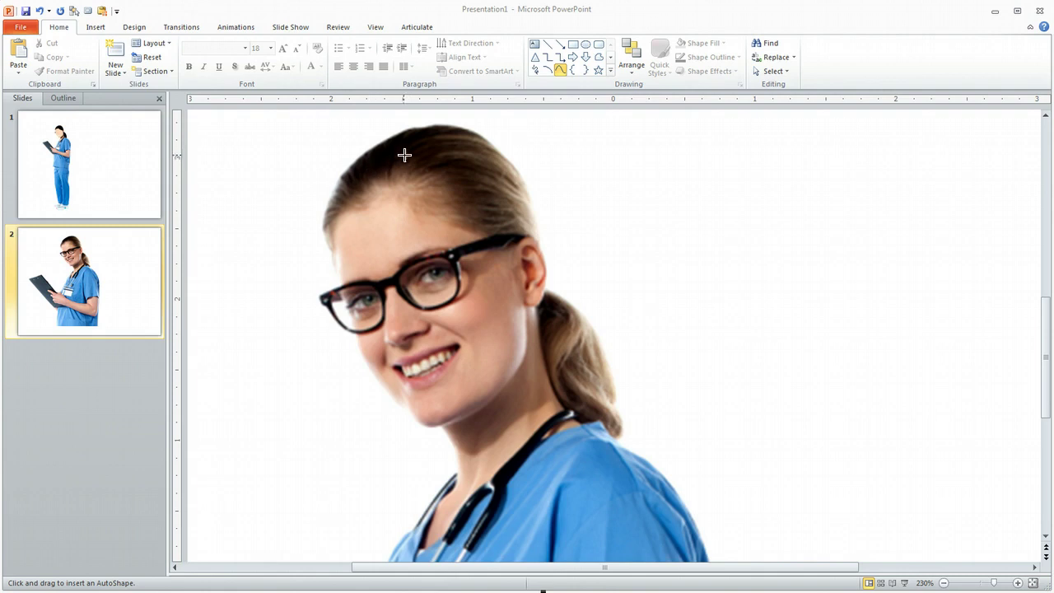
pyautogui.moveTo(405, 153)
pyautogui.mouseDown()
pyautogui.moveTo(359, 176)
pyautogui.moveTo(330, 223)
pyautogui.mouseUp()
pyautogui.click(329, 222)
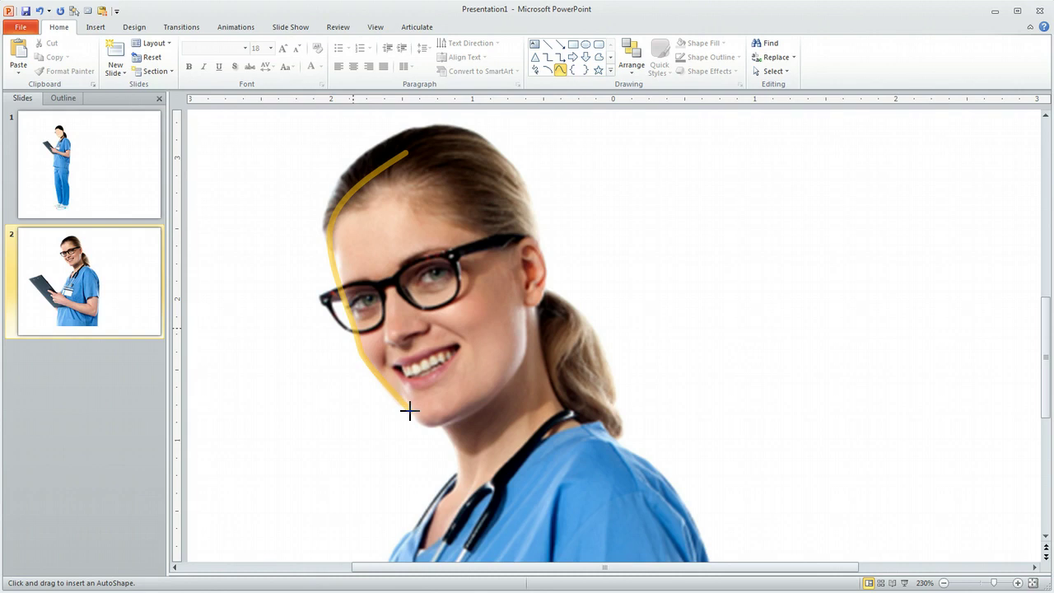
pyautogui.click(437, 428)
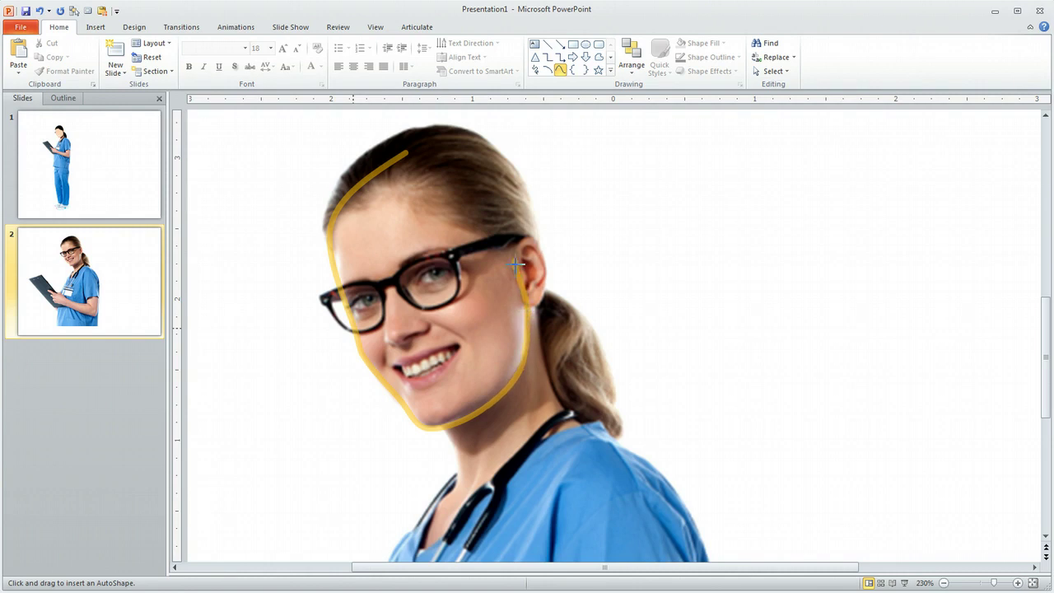
pyautogui.doubleClick(478, 165)
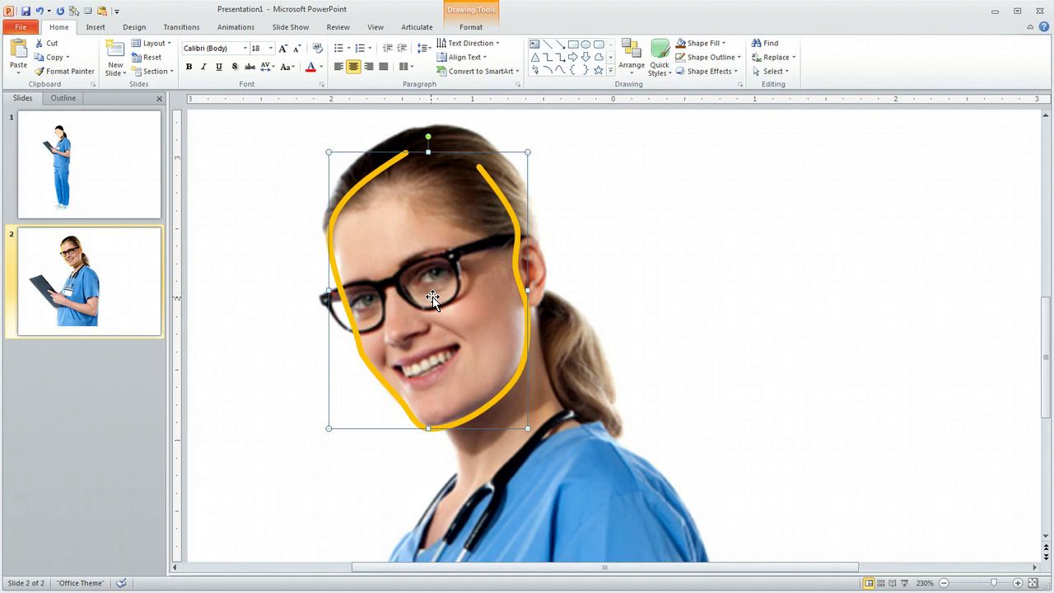
# - Fill the traced face shape with a light orange skin tone and remove its outline
pyautogui.click(722, 44)
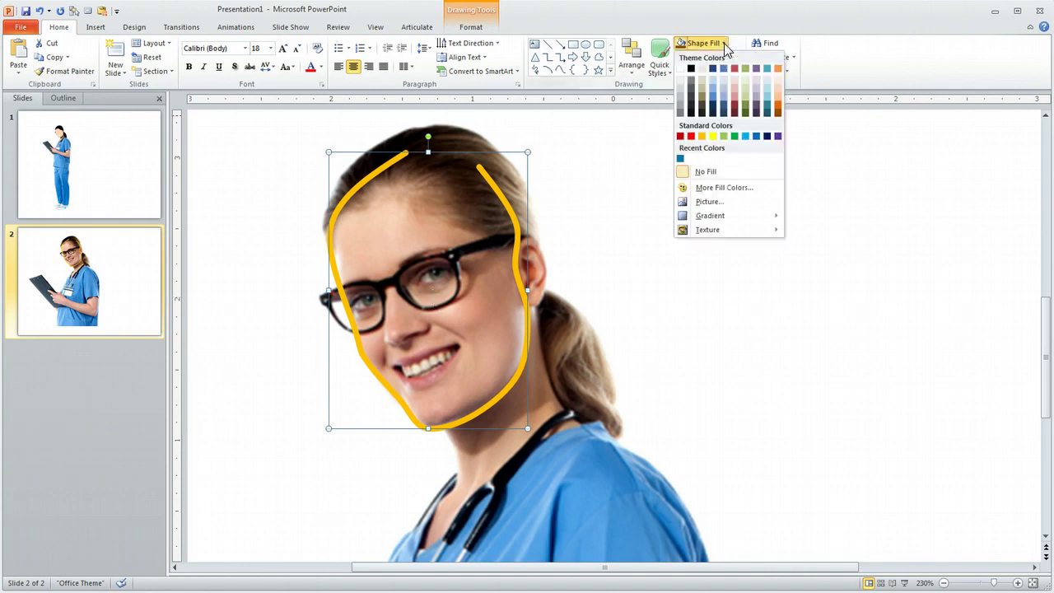
pyautogui.click(778, 86)
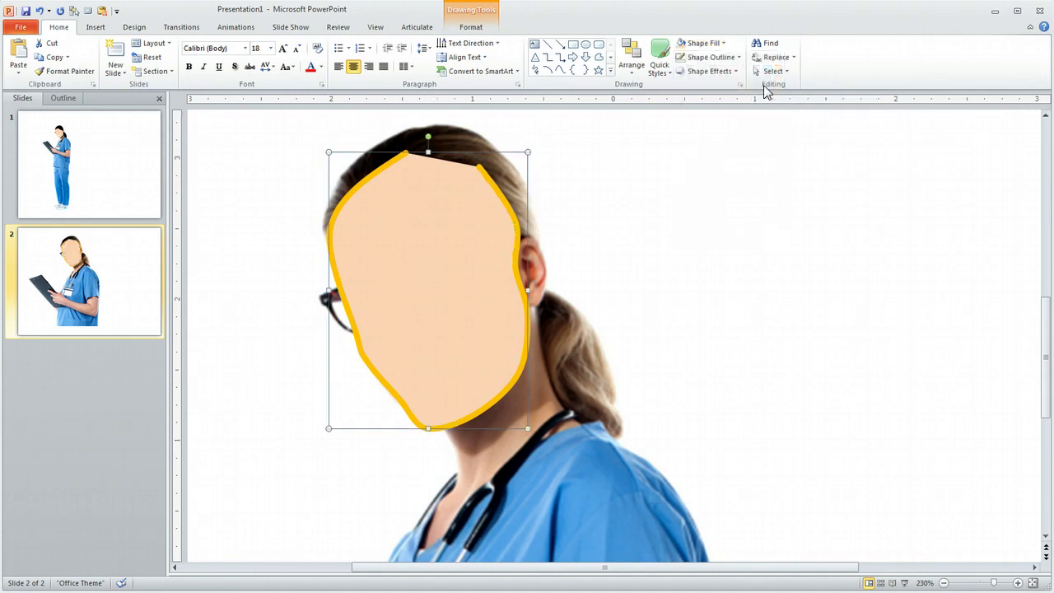
pyautogui.click(744, 64)
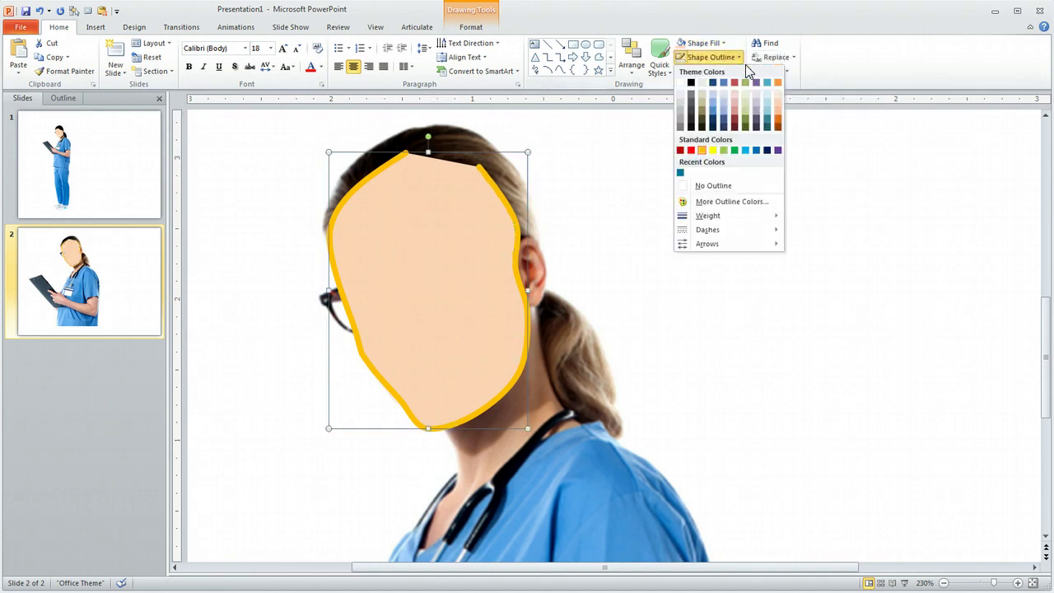
pyautogui.click(713, 185)
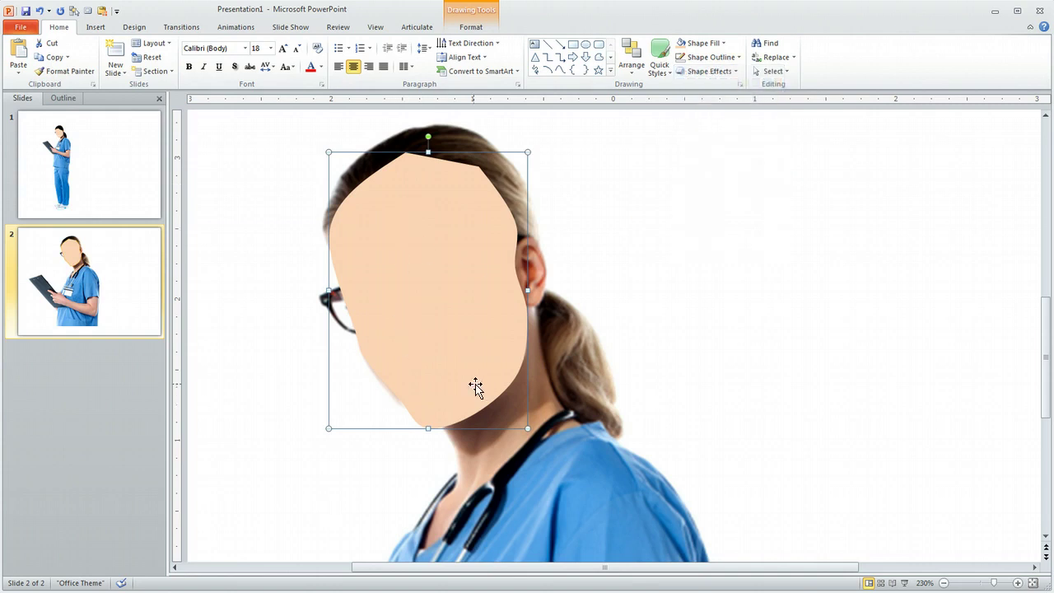
# - Edit the face shape's points, nudging the jawline point beside the chin to smooth the edge
pyautogui.rightClick(447, 313)
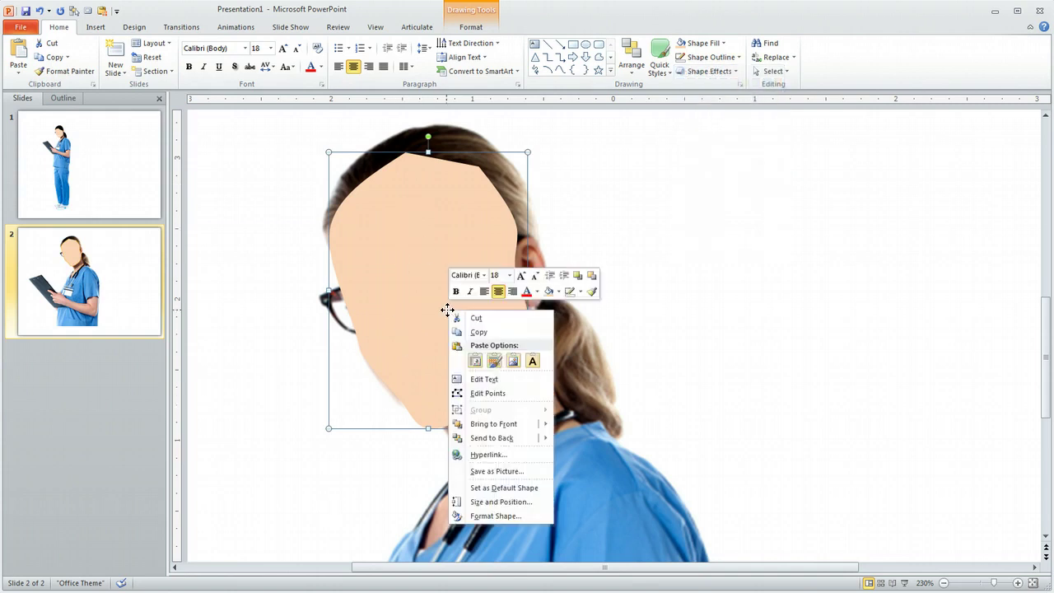
pyautogui.click(487, 393)
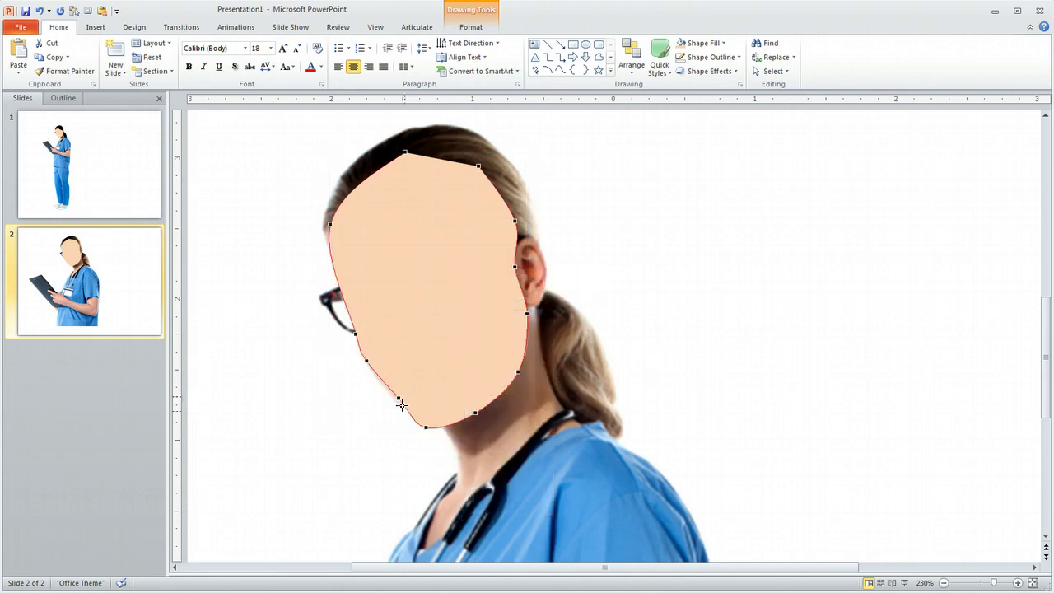
pyautogui.moveTo(398, 398); pyautogui.dragTo(398, 399)
pyautogui.click(690, 179)
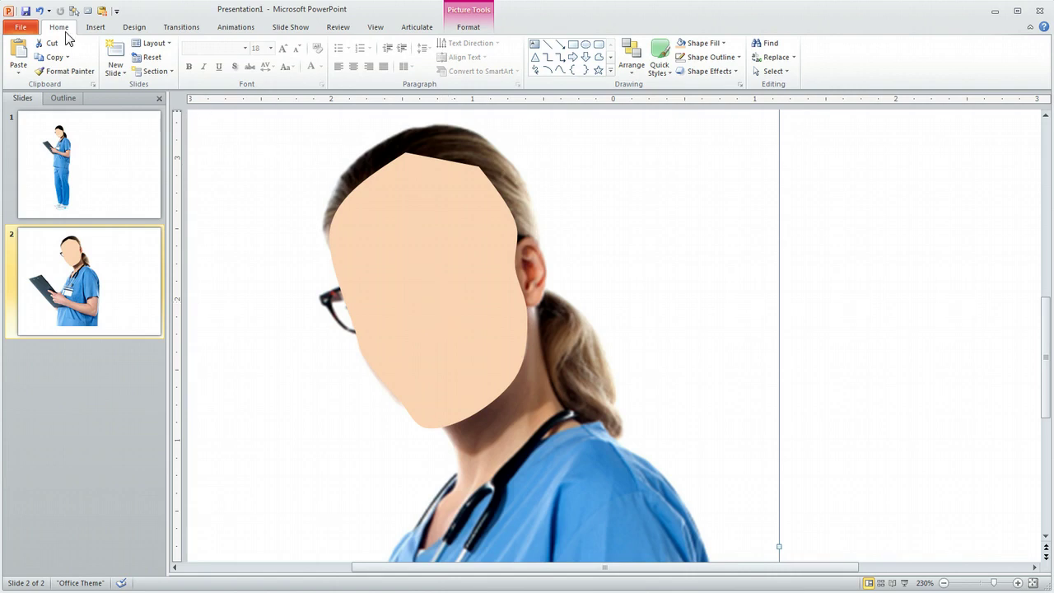
# - List the slide's objects in the Selection Pane and rename the face shape as "face"
pyautogui.click(786, 71)
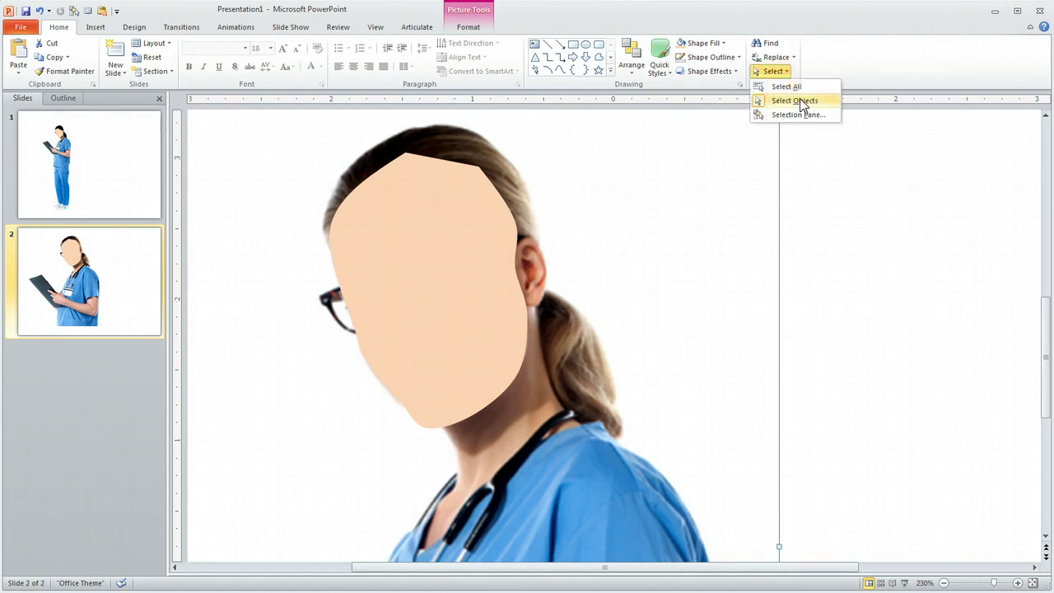
pyautogui.click(805, 117)
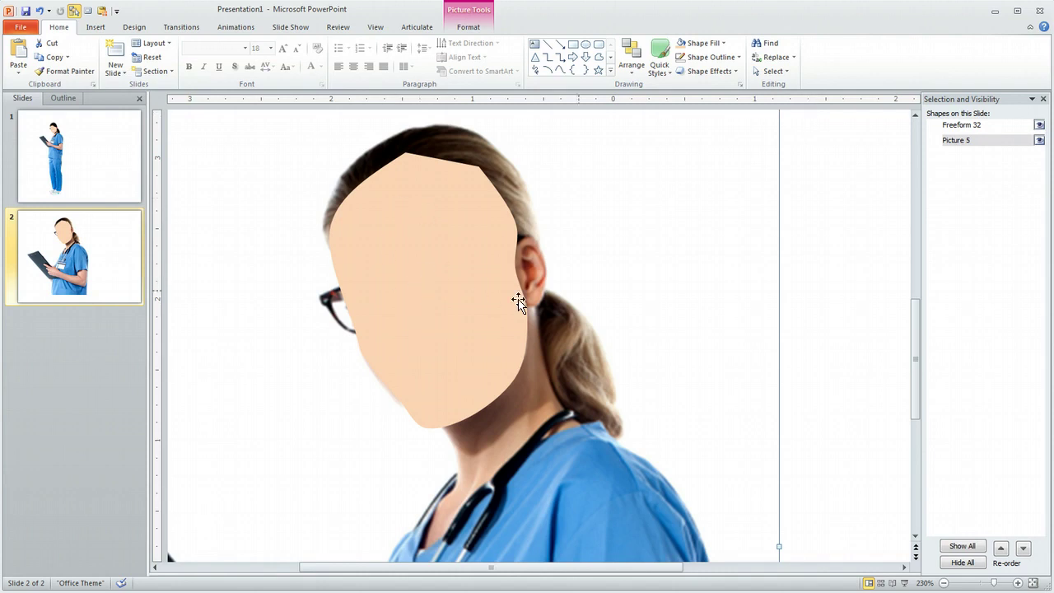
pyautogui.click(969, 127)
pyautogui.click(996, 125)
pyautogui.hotkey('ctrl', 'a')
pyautogui.write('fa')
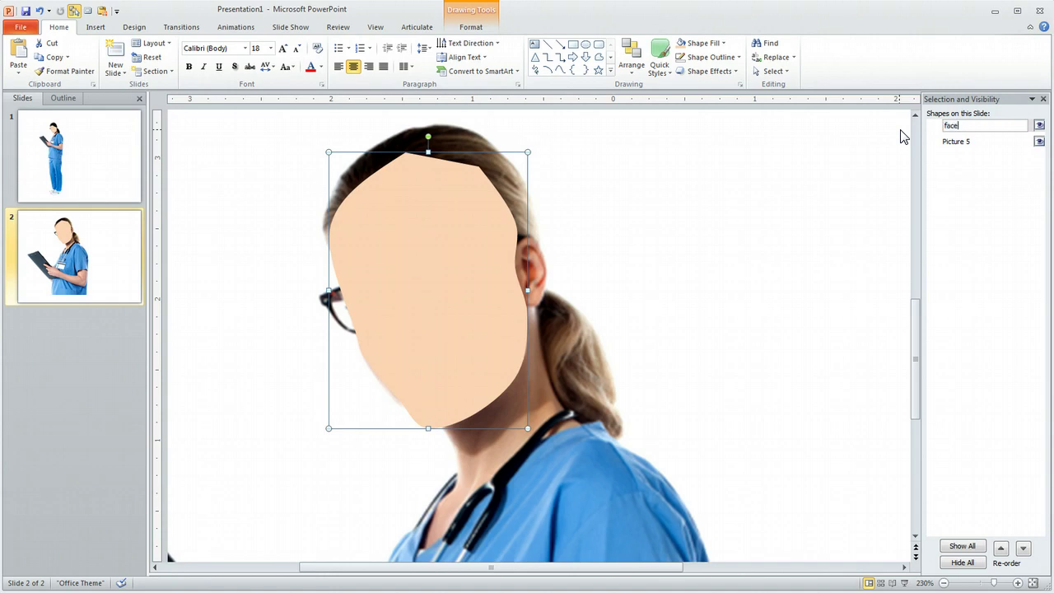
pyautogui.click(959, 142)
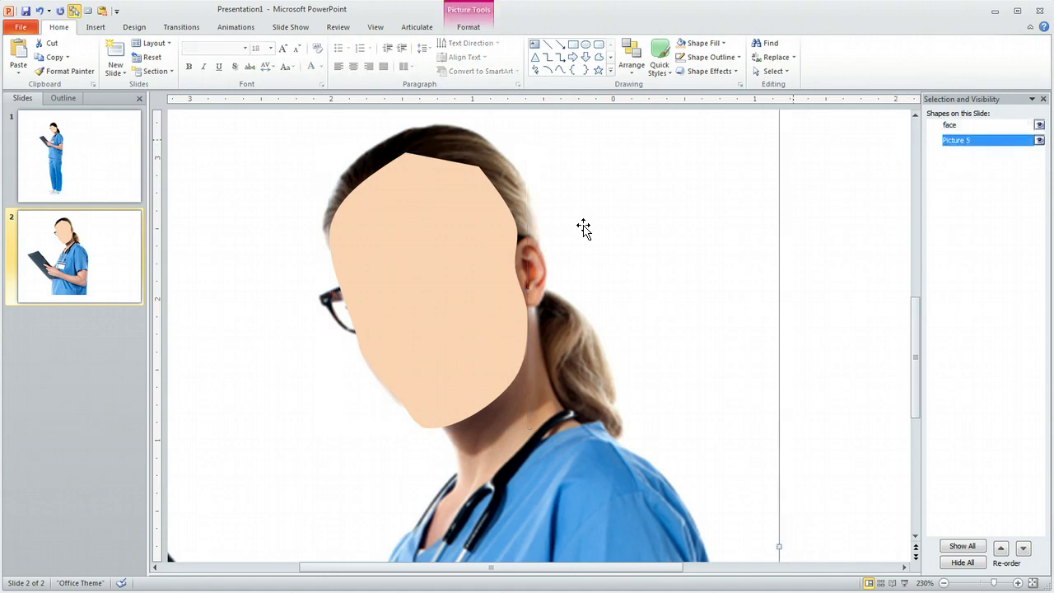
# - Hide and restore the face shape, and do the same with the reference photo
pyautogui.click(1038, 125)
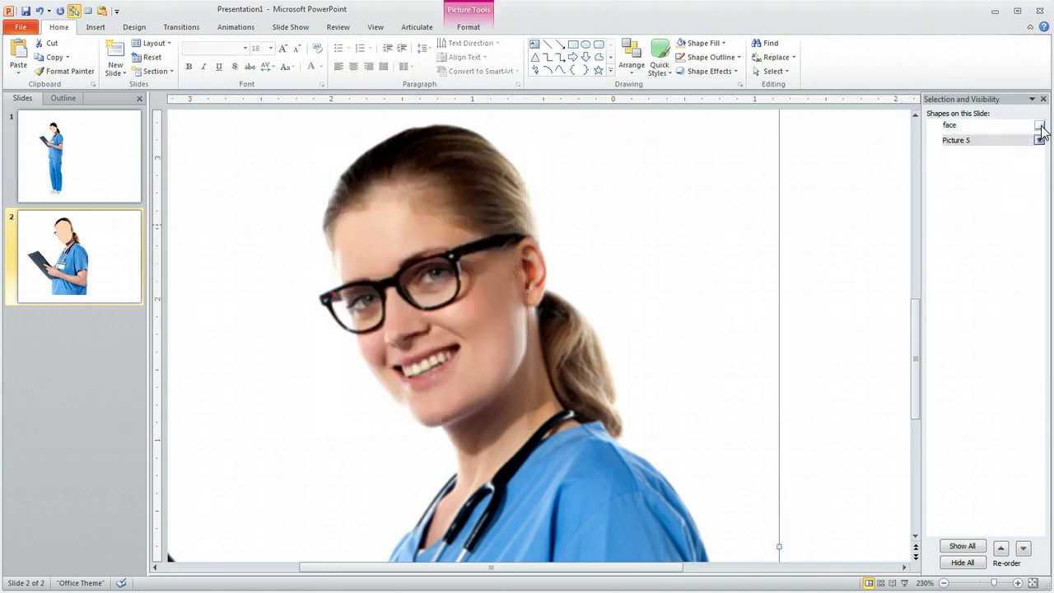
pyautogui.click(1040, 125)
pyautogui.click(1039, 140)
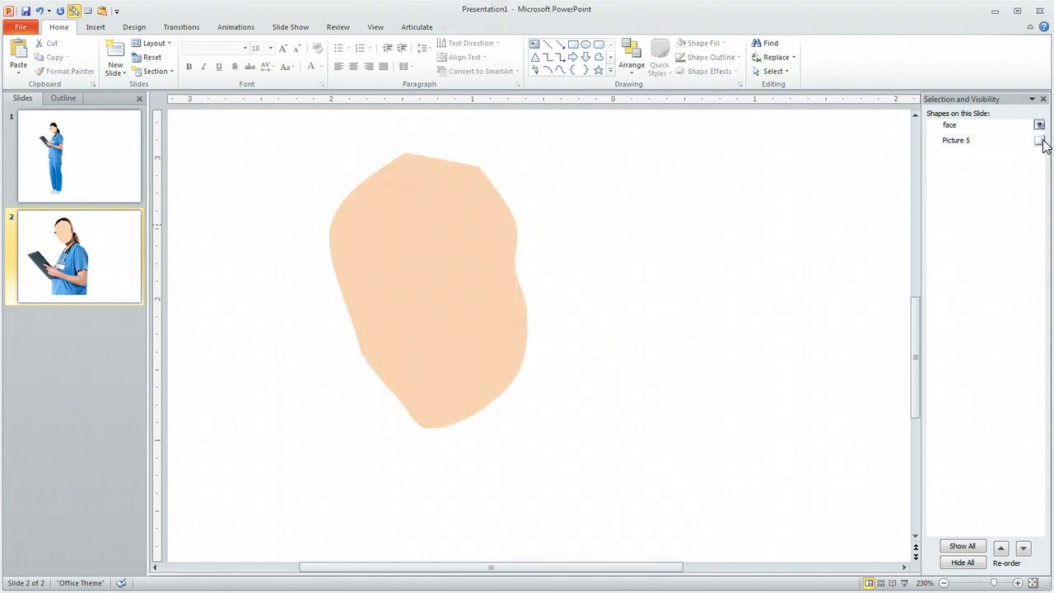
pyautogui.click(1039, 141)
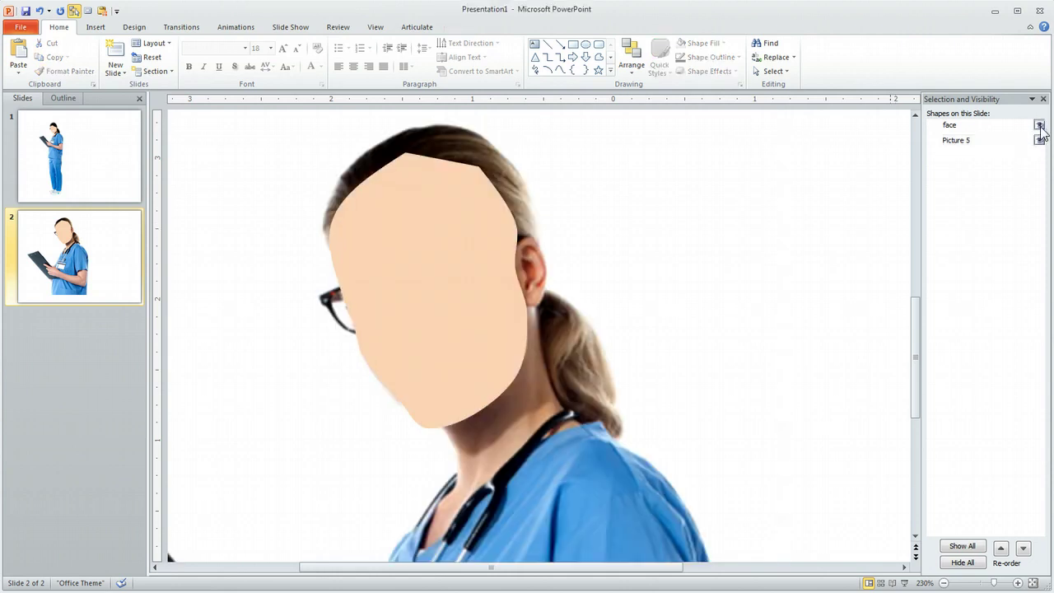
# - Hide the face shape and trace the woman's hair, including the ponytail, as a closed outline with the Curve tool
pyautogui.click(1039, 125)
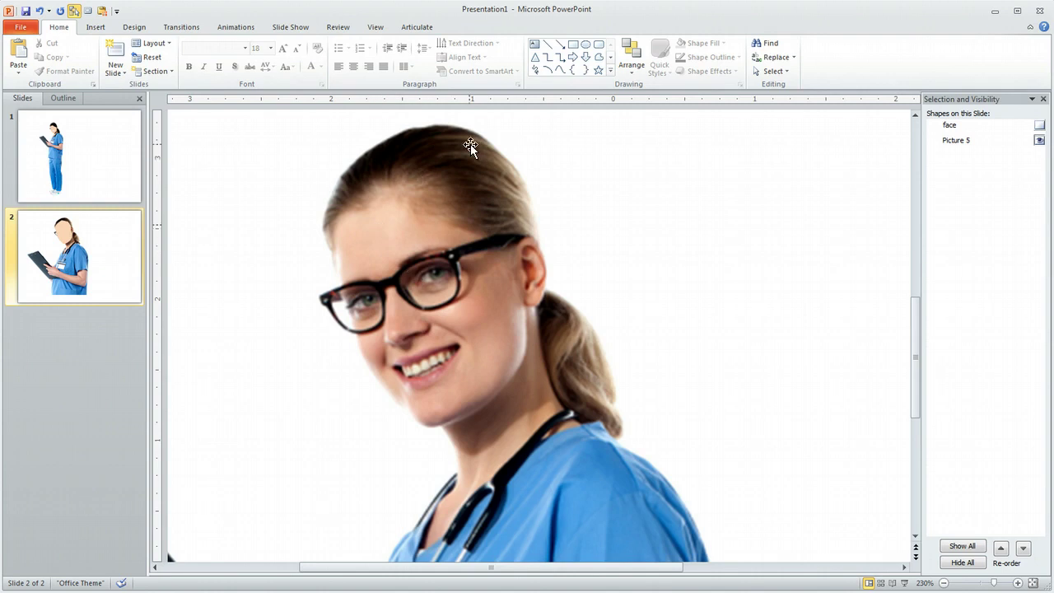
pyautogui.click(561, 69)
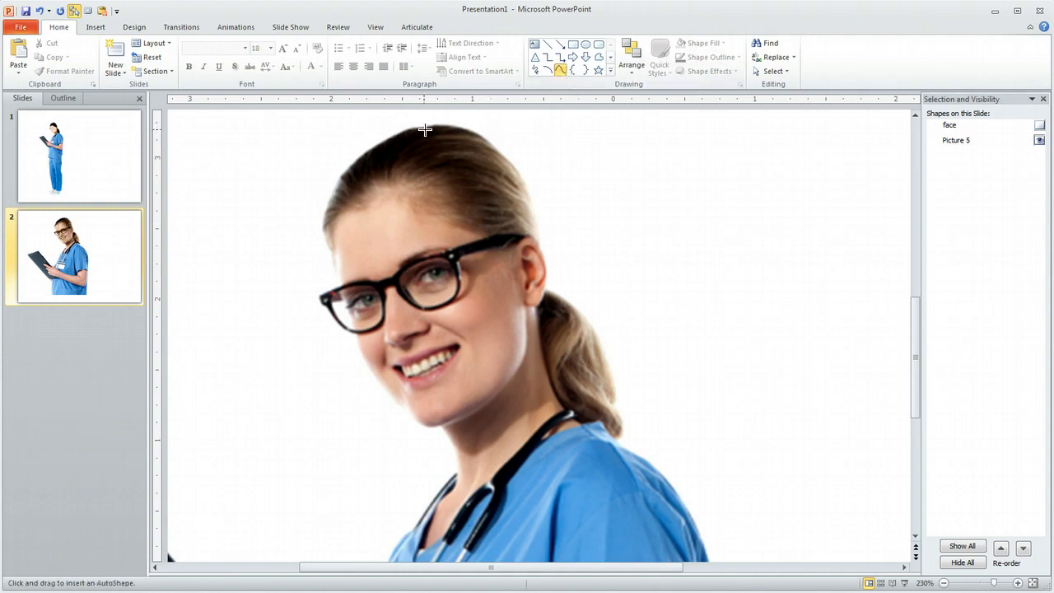
pyautogui.moveTo(430, 125)
pyautogui.mouseDown()
pyautogui.moveTo(380, 138)
pyautogui.moveTo(338, 176)
pyautogui.moveTo(320, 221)
pyautogui.moveTo(334, 257)
pyautogui.moveTo(340, 218)
pyautogui.moveTo(390, 194)
pyautogui.moveTo(437, 199)
pyautogui.moveTo(467, 231)
pyautogui.moveTo(494, 237)
pyautogui.mouseUp()
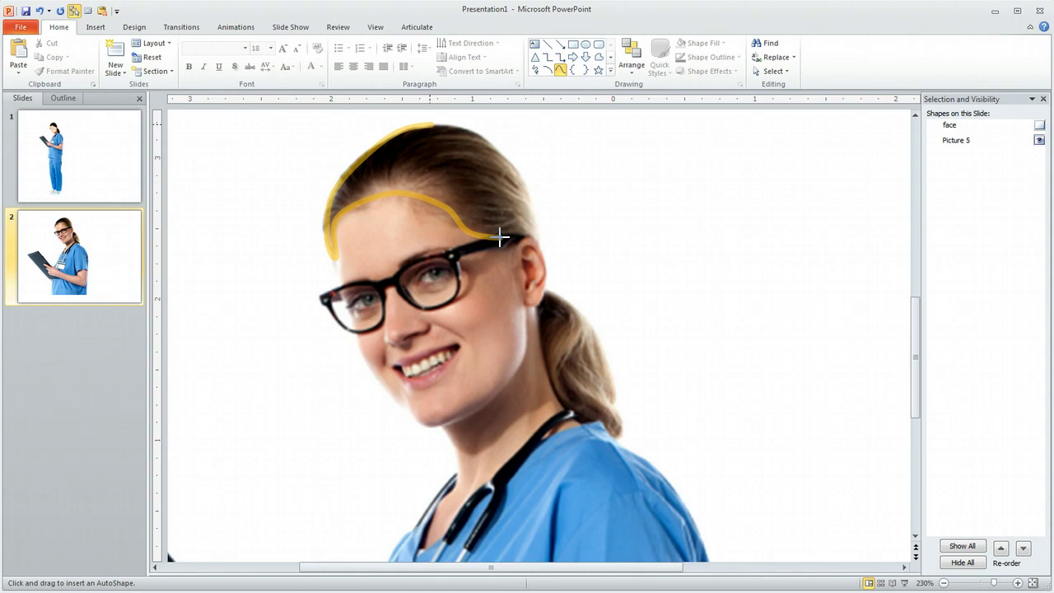
pyautogui.moveTo(500, 237)
pyautogui.mouseDown()
pyautogui.moveTo(527, 262)
pyautogui.moveTo(554, 390)
pyautogui.moveTo(570, 413)
pyautogui.moveTo(618, 435)
pyautogui.moveTo(615, 379)
pyautogui.moveTo(595, 332)
pyautogui.moveTo(533, 270)
pyautogui.moveTo(522, 235)
pyautogui.moveTo(532, 262)
pyautogui.moveTo(537, 237)
pyautogui.moveTo(516, 167)
pyautogui.moveTo(480, 132)
pyautogui.moveTo(430, 123)
pyautogui.mouseUp()
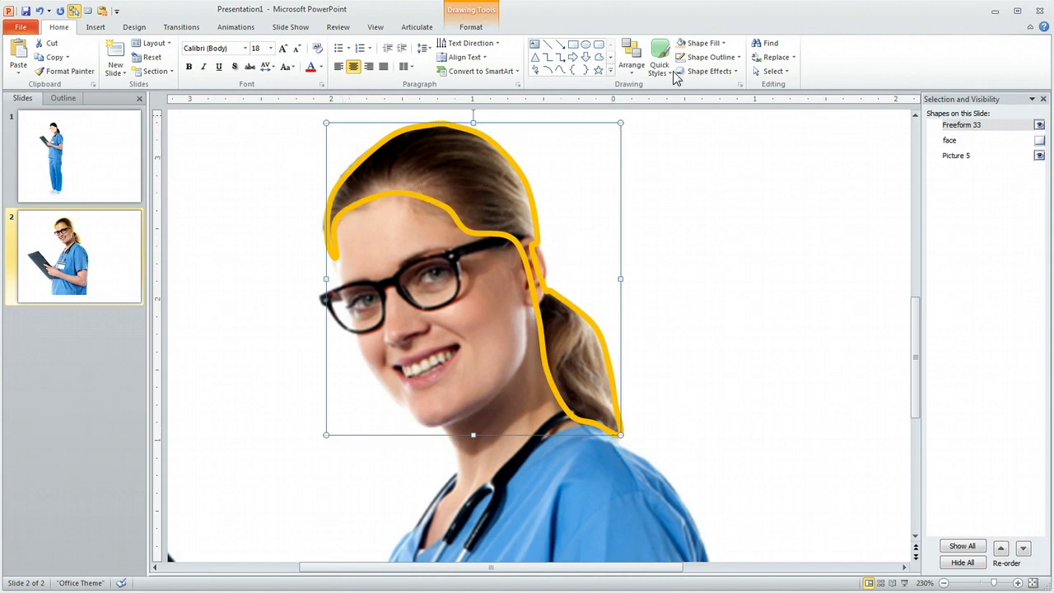
# - Fill the traced hair shape with black and remove its orange outline
pyautogui.click(715, 42)
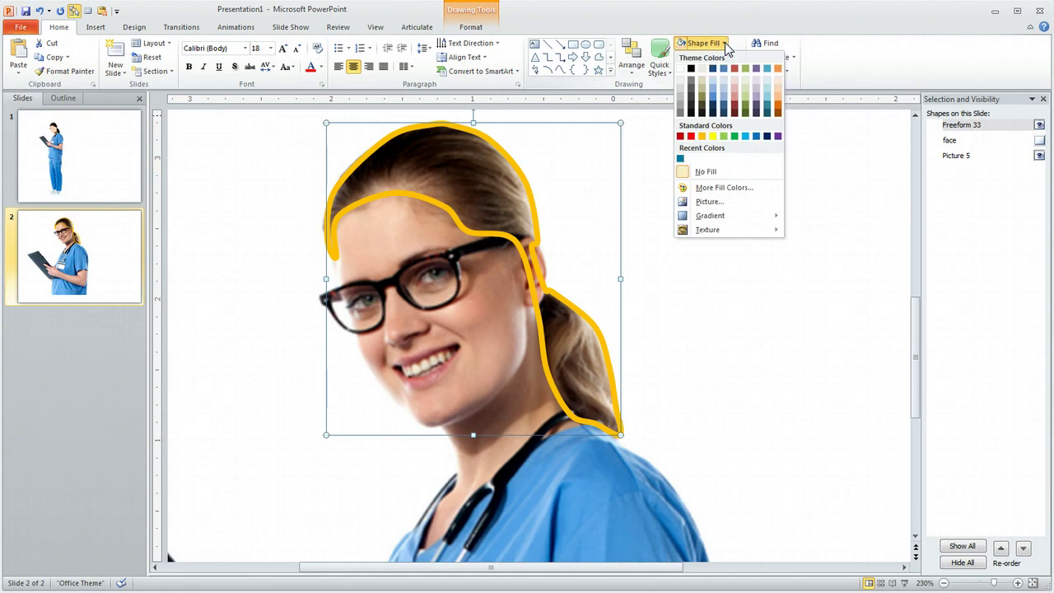
pyautogui.click(691, 70)
pyautogui.click(681, 60)
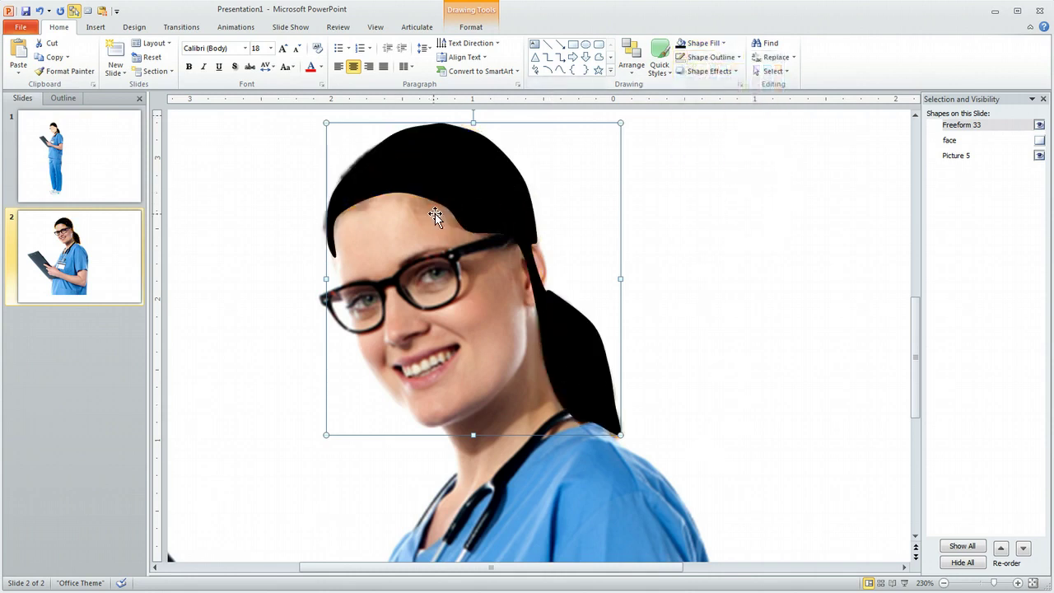
# - Rename the black hair shape as "hair" and make the face shape visible again
pyautogui.click(974, 126)
pyautogui.hotkey('ctrl', 'a')
pyautogui.write('h')
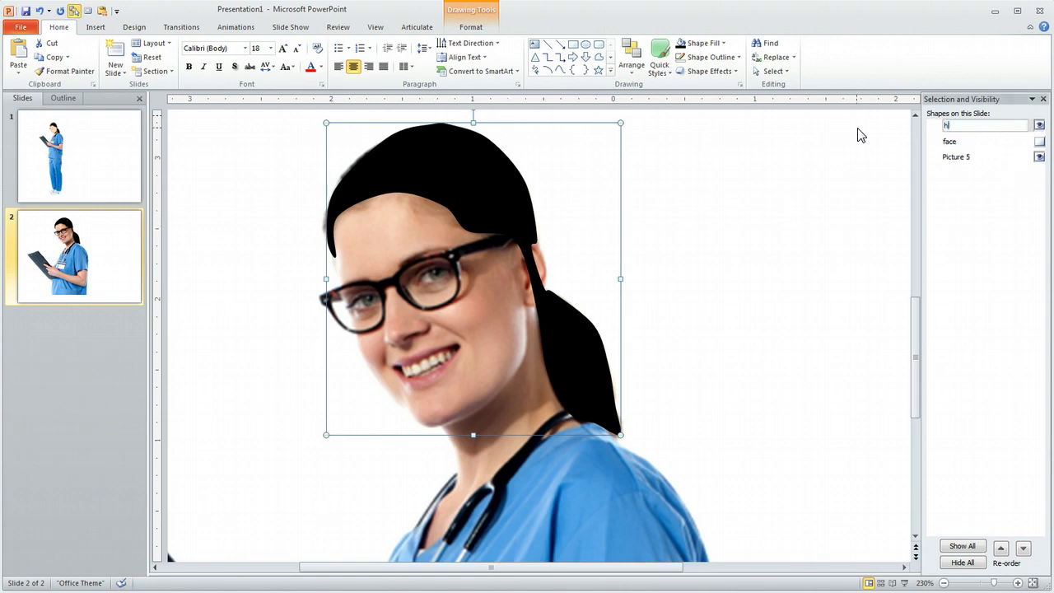
pyautogui.click(736, 261)
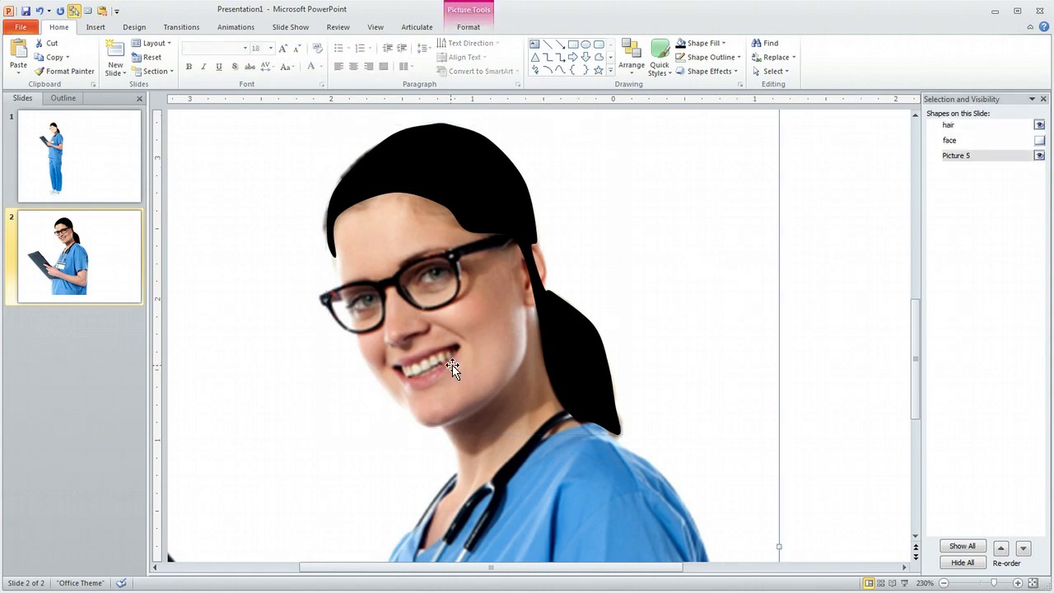
pyautogui.click(1039, 140)
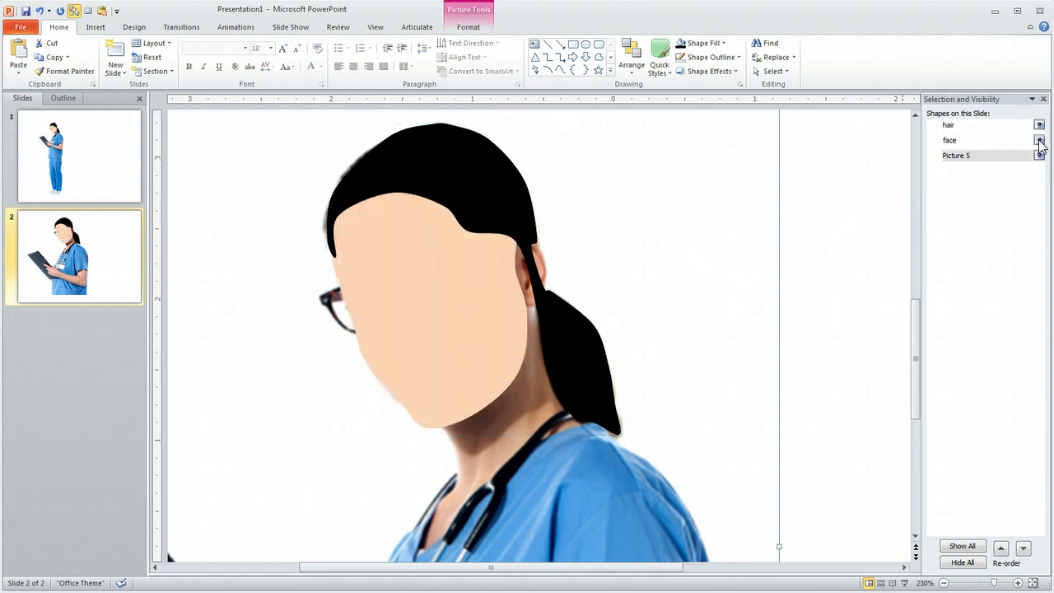
# - Edit the hair shape's points along the forehead side and crown, moving them outward to cover the photo's hair with a smooth curve
pyautogui.click(372, 170)
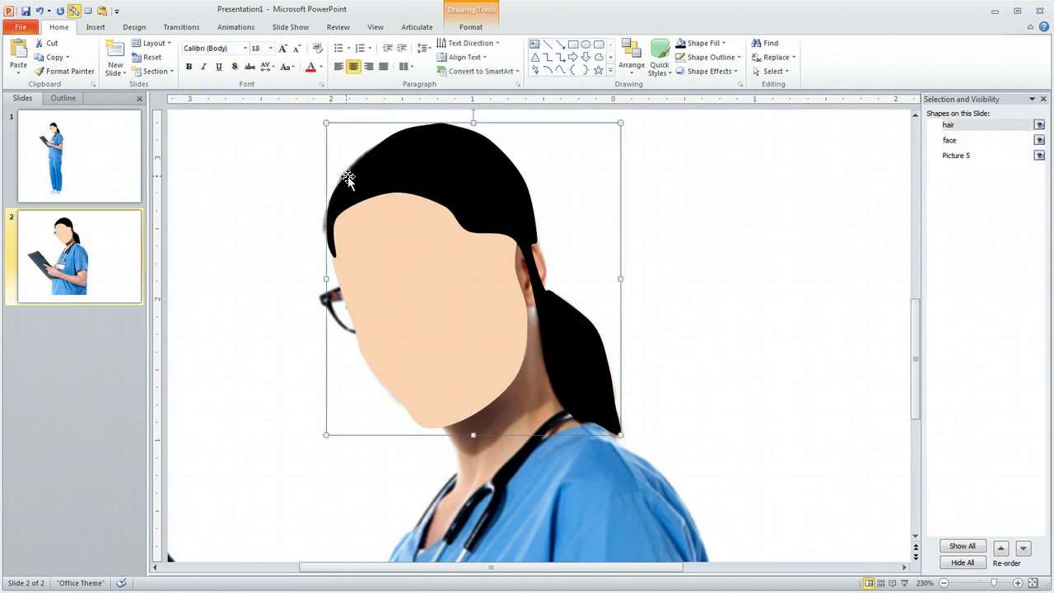
pyautogui.rightClick(388, 173)
pyautogui.click(404, 252)
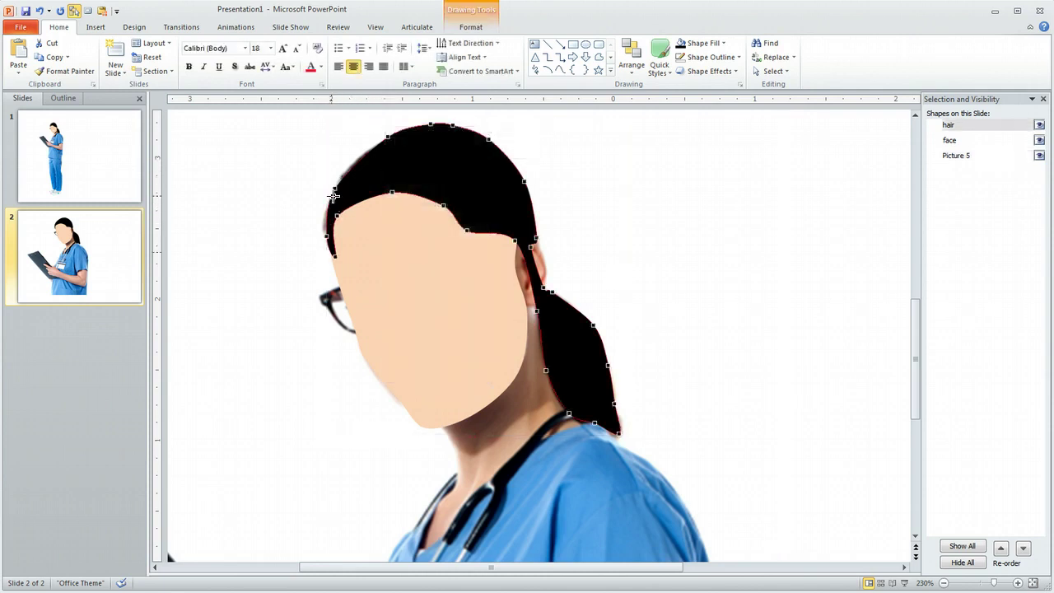
pyautogui.moveTo(326, 235); pyautogui.dragTo(328, 198)
pyautogui.moveTo(336, 190); pyautogui.dragTo(335, 177)
pyautogui.moveTo(385, 146); pyautogui.dragTo(391, 148)
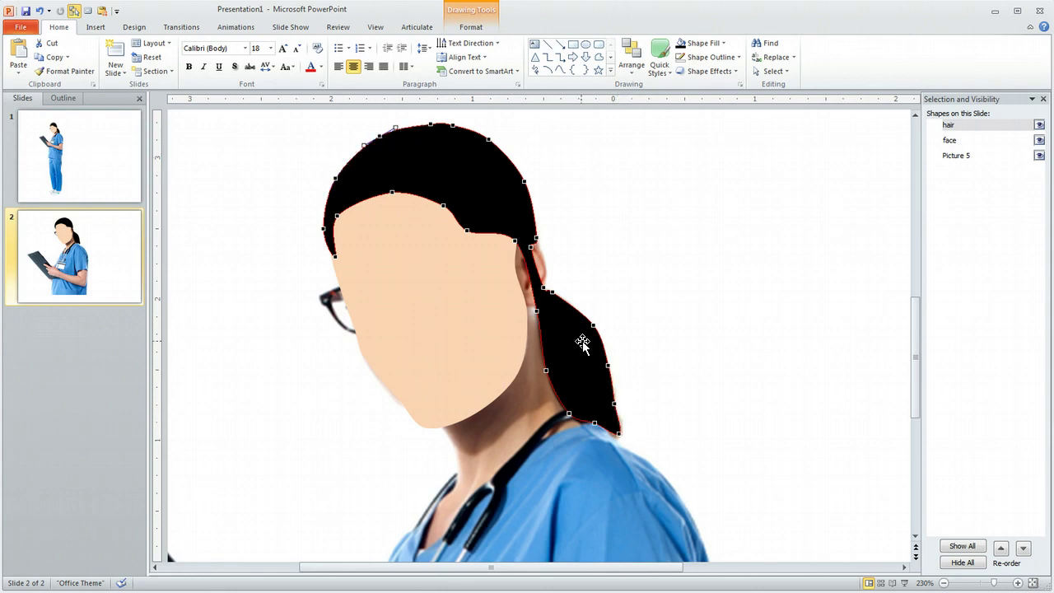
pyautogui.moveTo(335, 257); pyautogui.dragTo(331, 255)
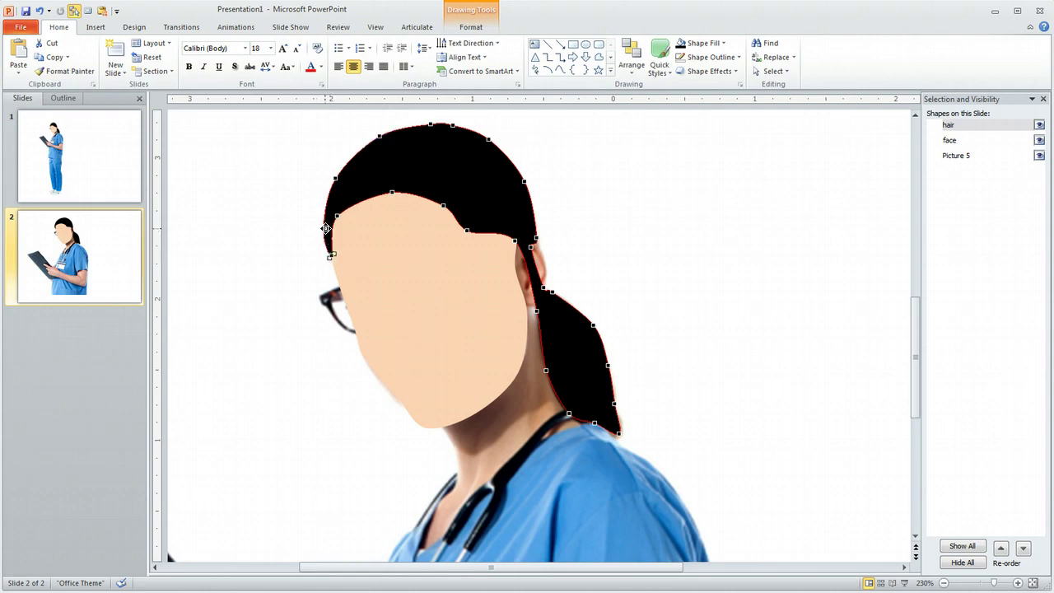
pyautogui.click(321, 229)
pyautogui.moveTo(323, 228); pyautogui.dragTo(319, 216)
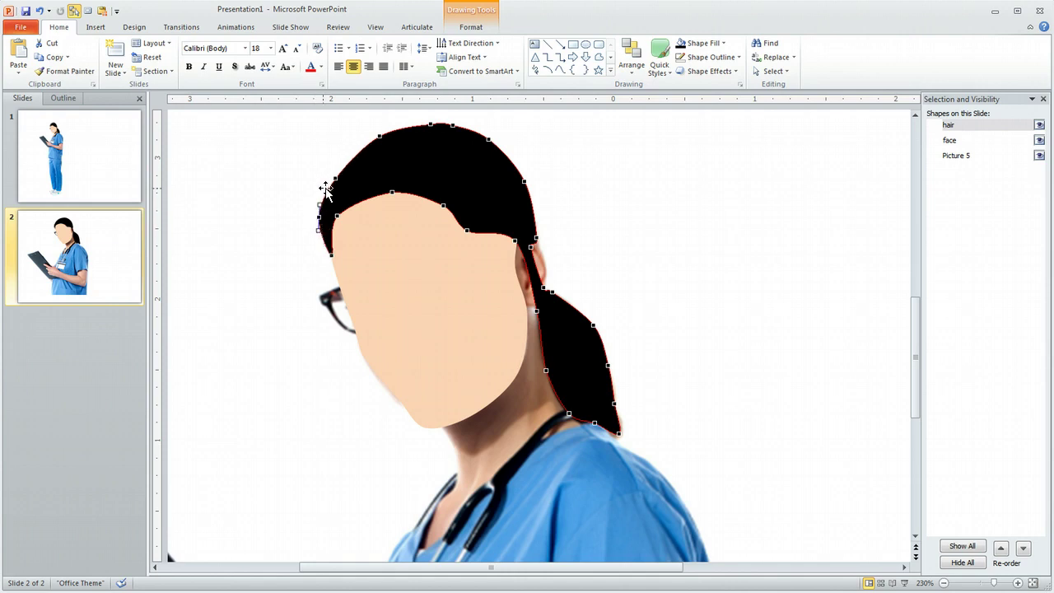
pyautogui.moveTo(335, 177); pyautogui.dragTo(334, 163)
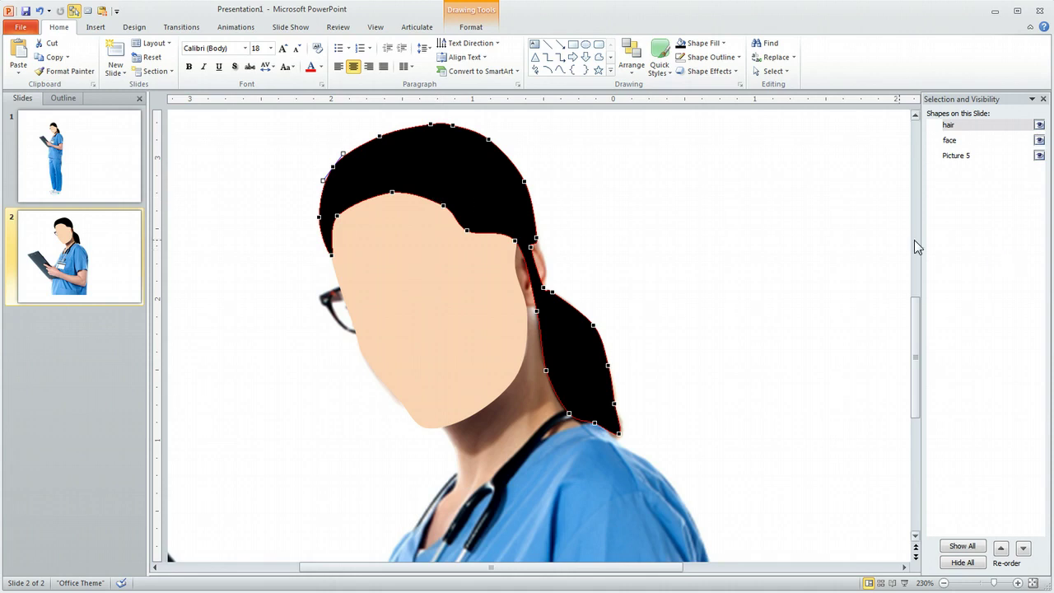
pyautogui.click(811, 230)
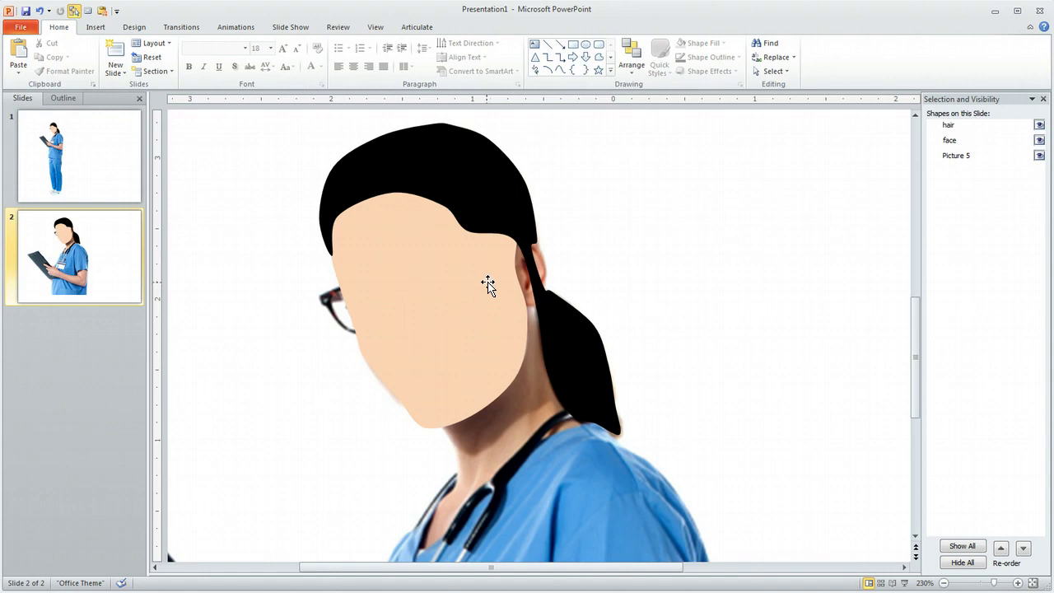
# - Hide the face and hair shapes and trace the woman's ear as a closed outline with the Curve tool
pyautogui.click(1039, 140)
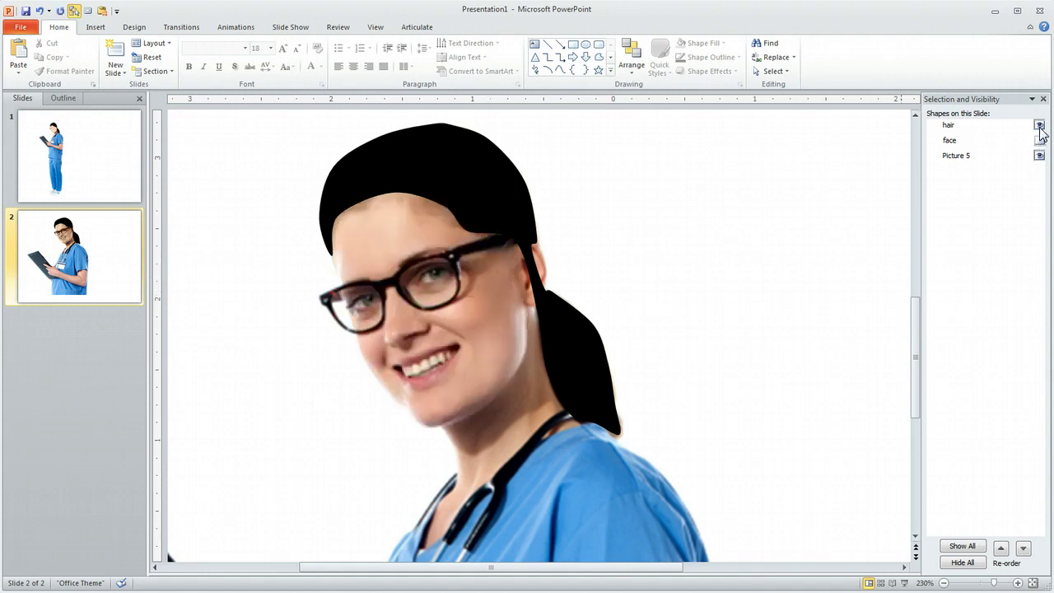
pyautogui.click(1039, 124)
pyautogui.click(560, 69)
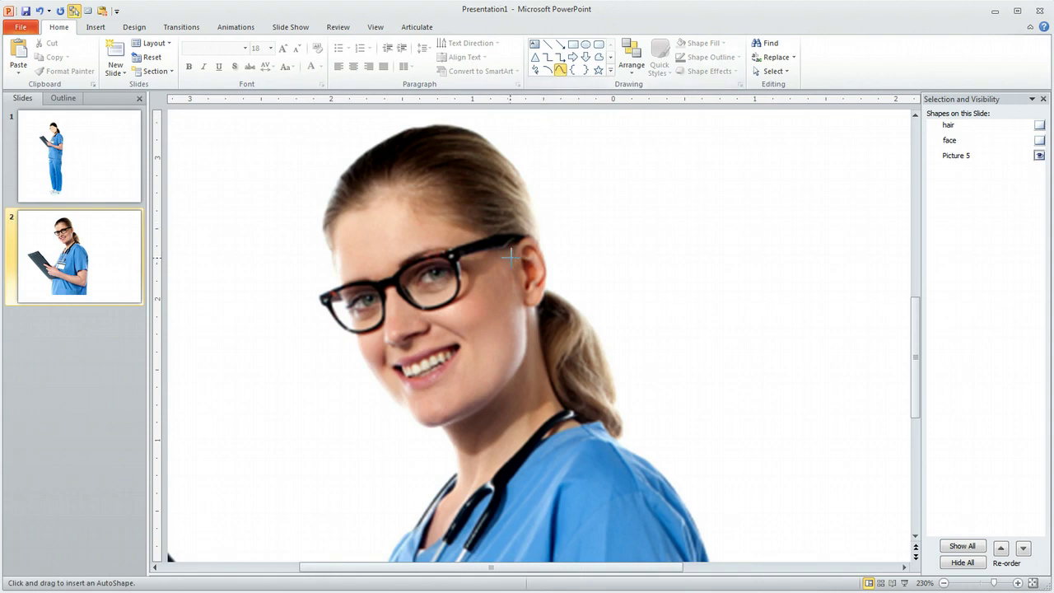
pyautogui.moveTo(514, 238)
pyautogui.mouseDown()
pyautogui.moveTo(535, 235)
pyautogui.moveTo(548, 275)
pyautogui.moveTo(538, 296)
pyautogui.moveTo(519, 298)
pyautogui.mouseUp()
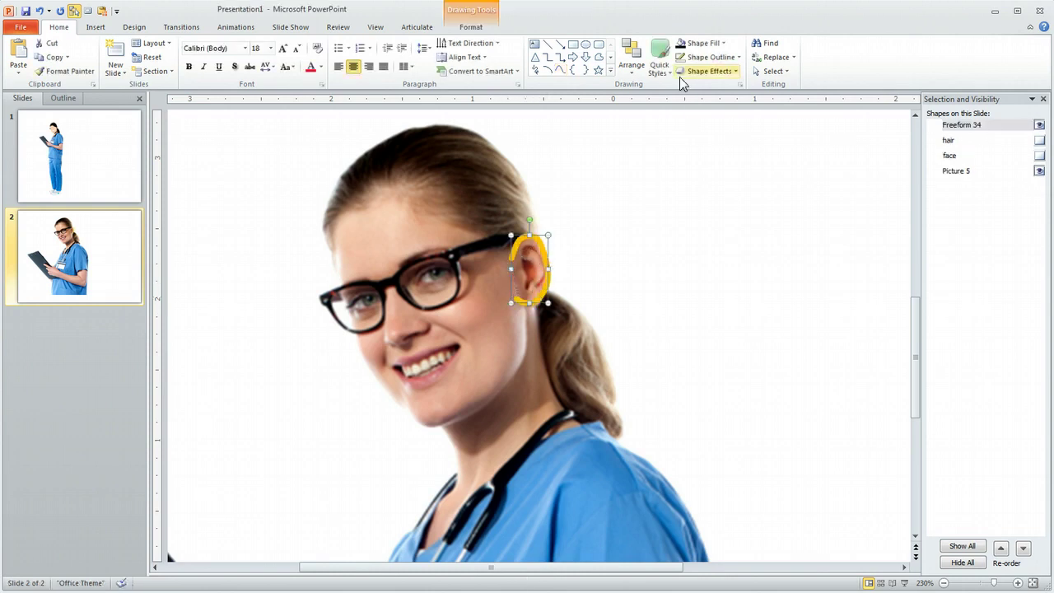
# - Fill the traced ear shape with the light peach theme color and remove its outline
pyautogui.click(722, 43)
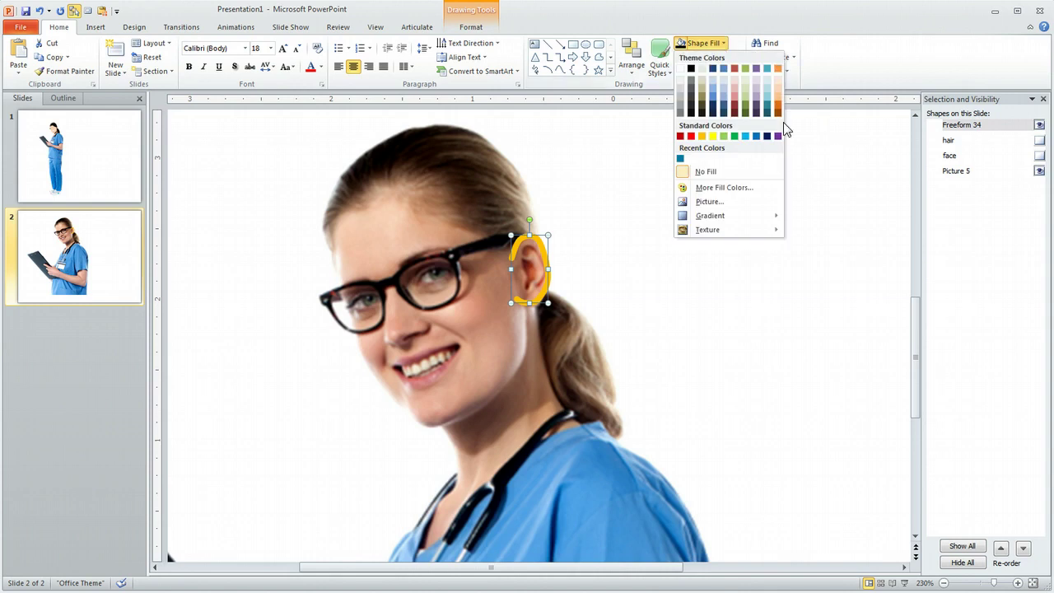
pyautogui.click(779, 86)
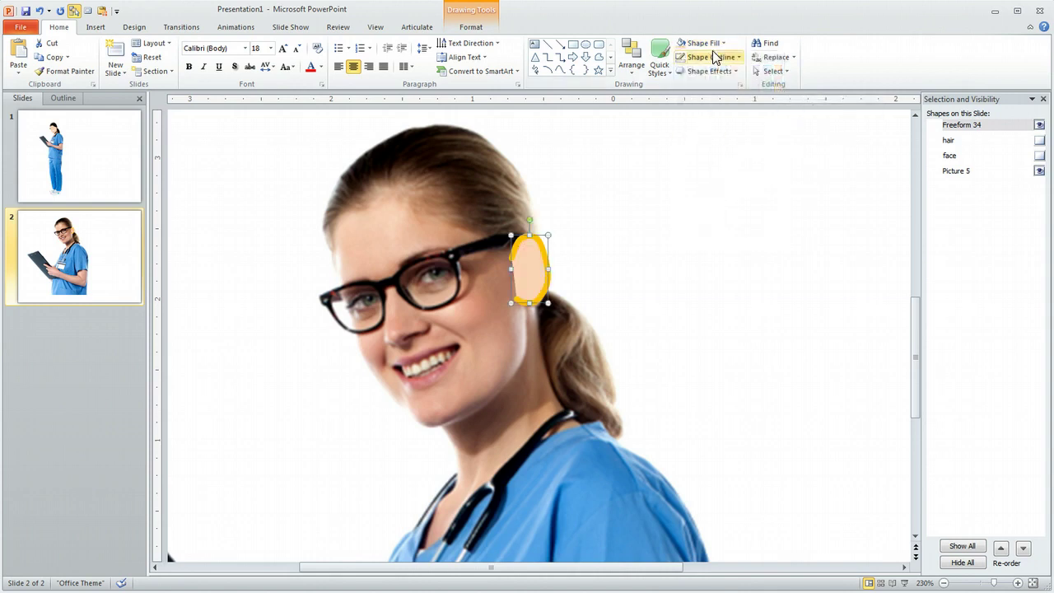
pyautogui.click(680, 59)
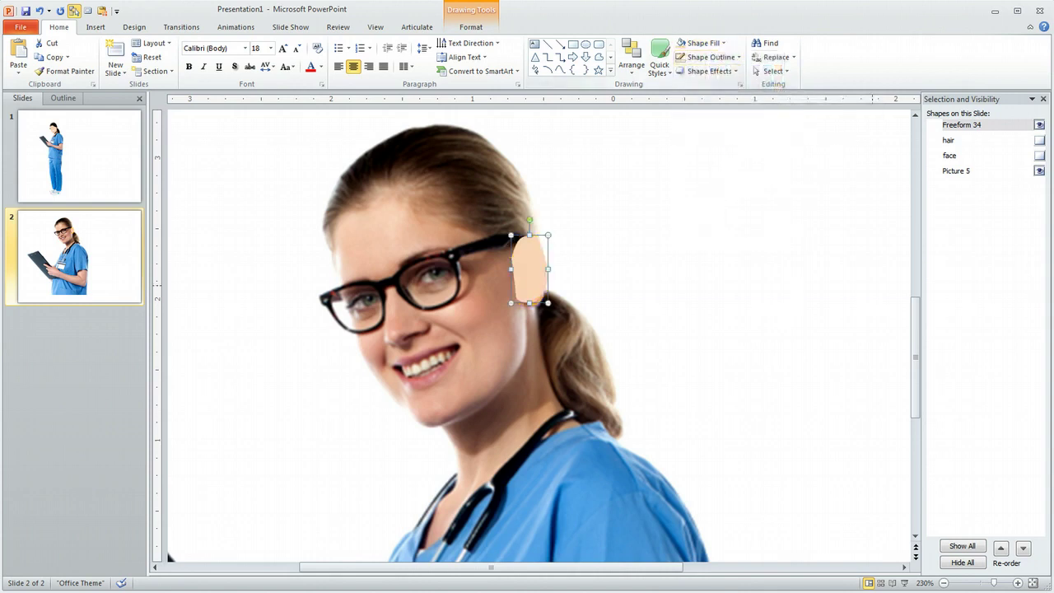
# - Rename the traced ear shape as "ear" and make the hair and face shapes visible again
pyautogui.click(976, 126)
pyautogui.hotkey('ctrl', 'a')
pyautogui.write('ear')
pyautogui.click(1039, 141)
pyautogui.click(1039, 156)
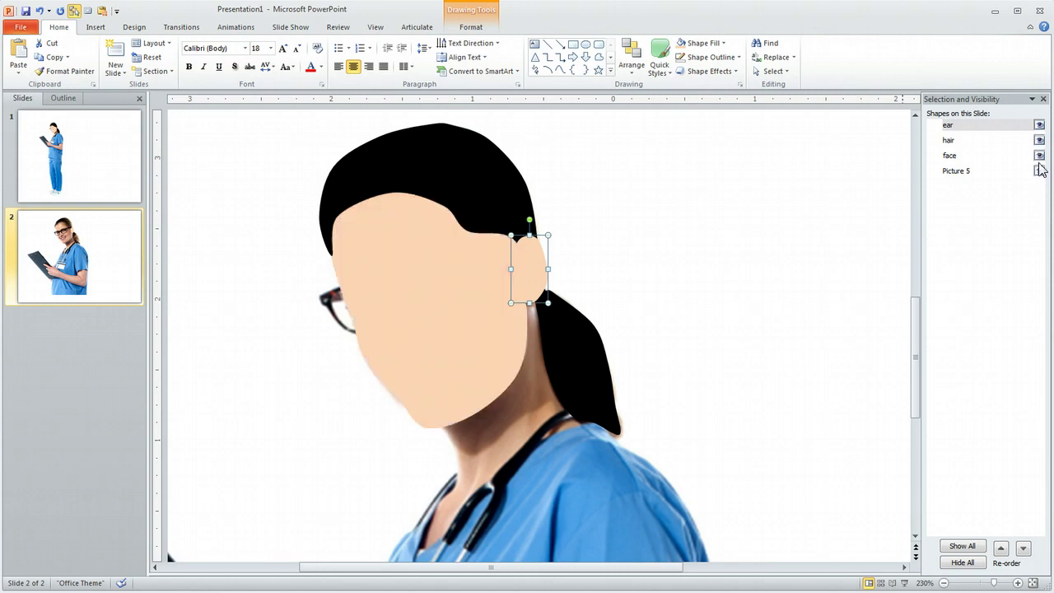
# - Compare the face, hair and ear shapes on their own with the photo on its own, ending with everything visible
pyautogui.click(1039, 171)
pyautogui.click(776, 380)
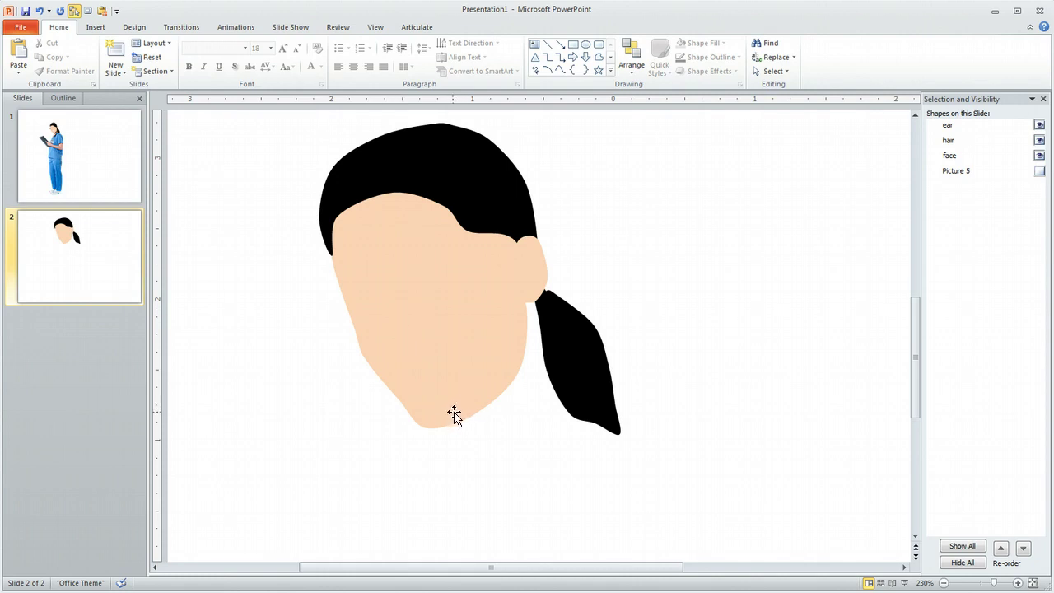
pyautogui.click(1038, 155)
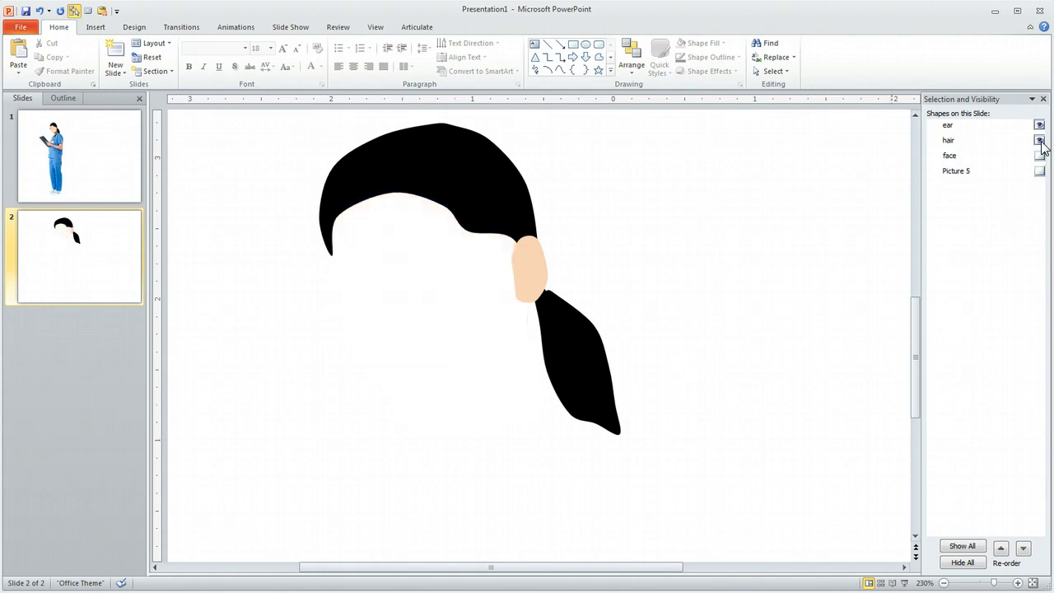
pyautogui.click(1039, 141)
pyautogui.click(1039, 125)
pyautogui.click(1039, 171)
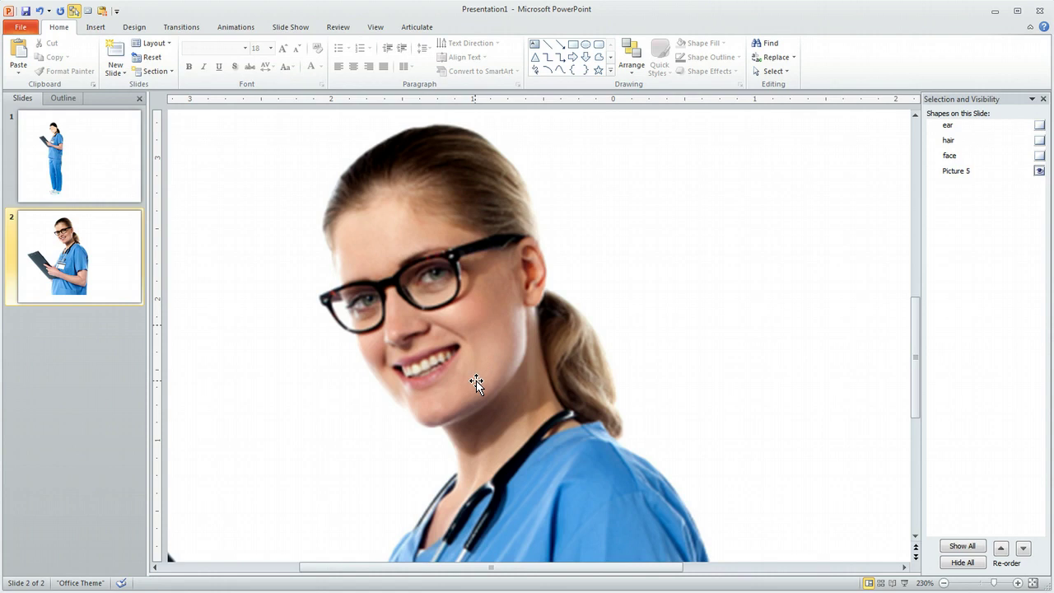
pyautogui.click(1039, 155)
pyautogui.click(1038, 140)
pyautogui.click(1039, 125)
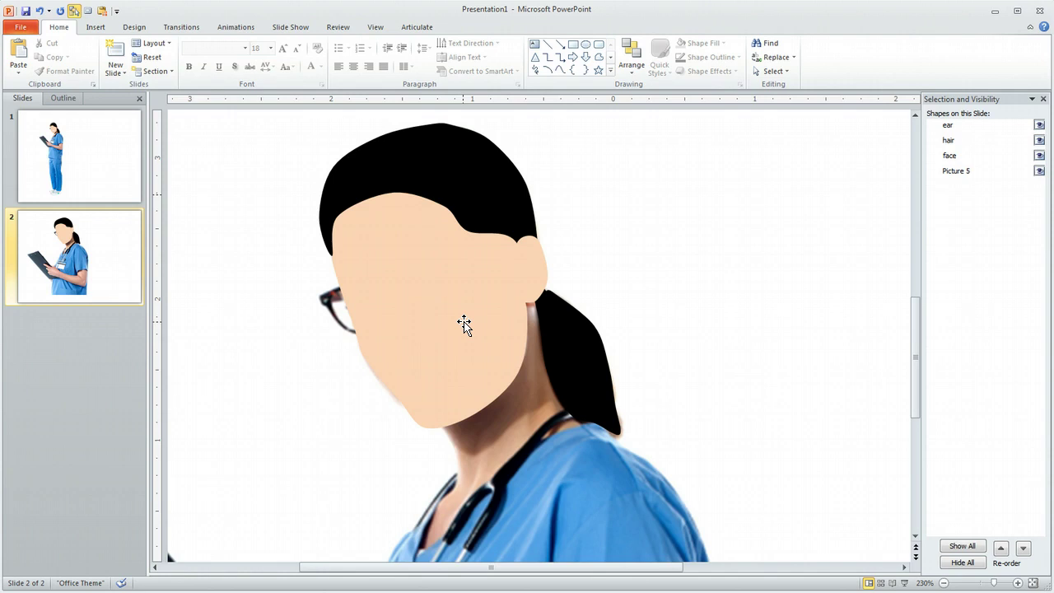
# - Hide the face, hair and ear shapes and trace the shaded side of the face, from hairline to jaw, with the Curve tool
pyautogui.click(1039, 154)
pyautogui.click(1039, 140)
pyautogui.click(1039, 124)
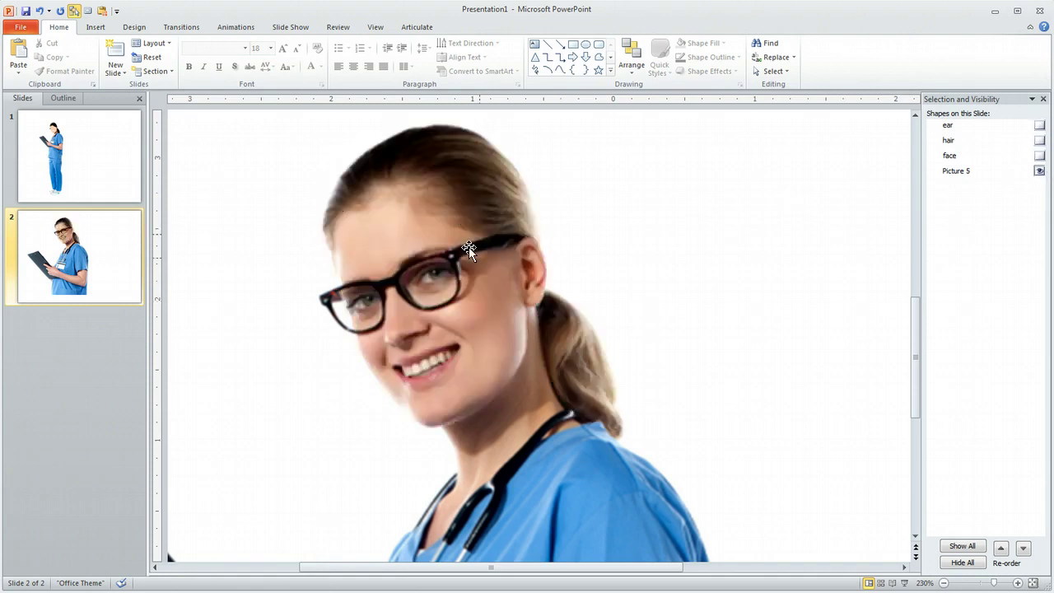
pyautogui.click(560, 71)
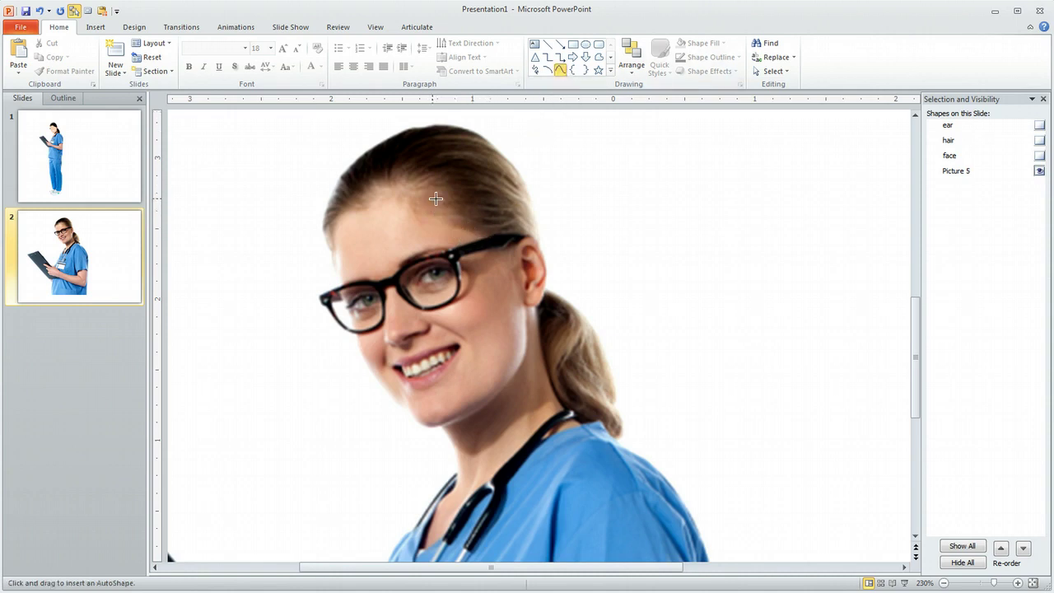
pyautogui.moveTo(433, 182)
pyautogui.mouseDown()
pyautogui.moveTo(476, 246)
pyautogui.moveTo(490, 372)
pyautogui.mouseUp()
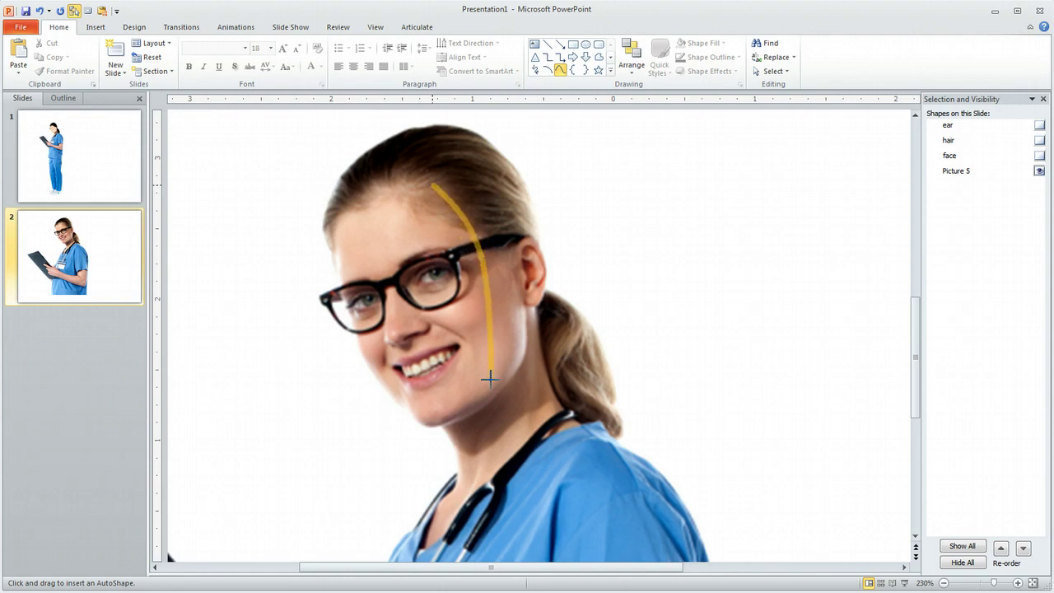
pyautogui.moveTo(487, 386)
pyautogui.mouseDown()
pyautogui.moveTo(495, 391)
pyautogui.moveTo(514, 365)
pyautogui.moveTo(520, 299)
pyautogui.moveTo(500, 199)
pyautogui.mouseUp()
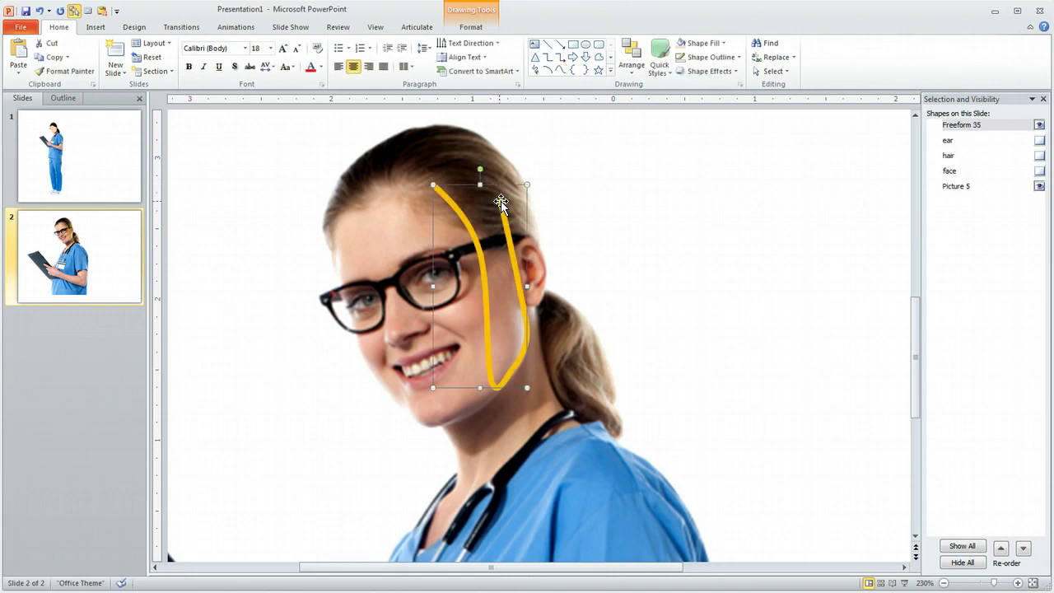
# - Fill the traced side-of-face shape with the darkest orange theme shade and remove its outline
pyautogui.click(722, 44)
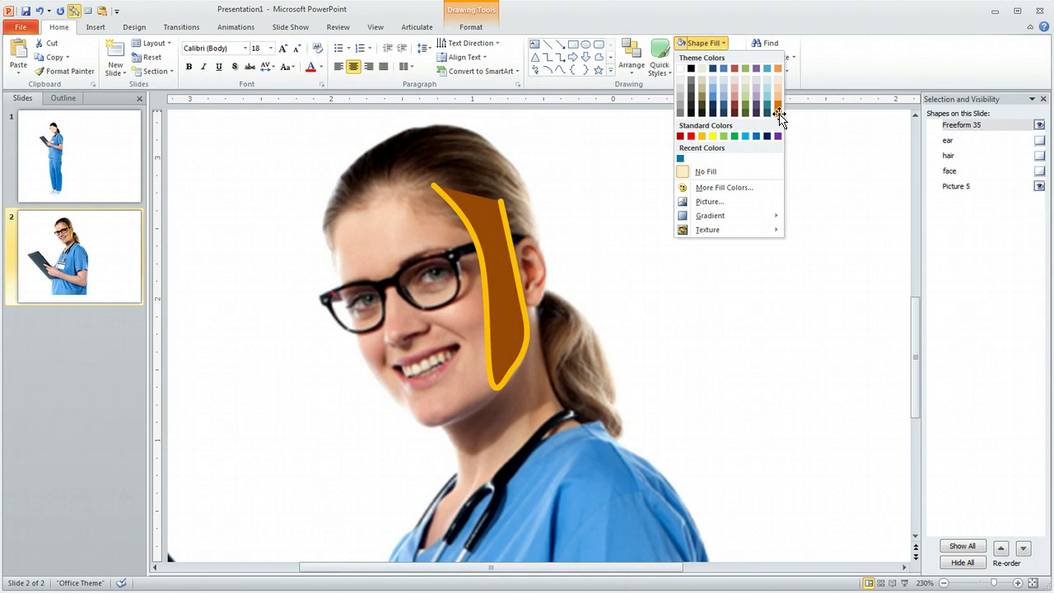
pyautogui.click(779, 114)
pyautogui.click(684, 59)
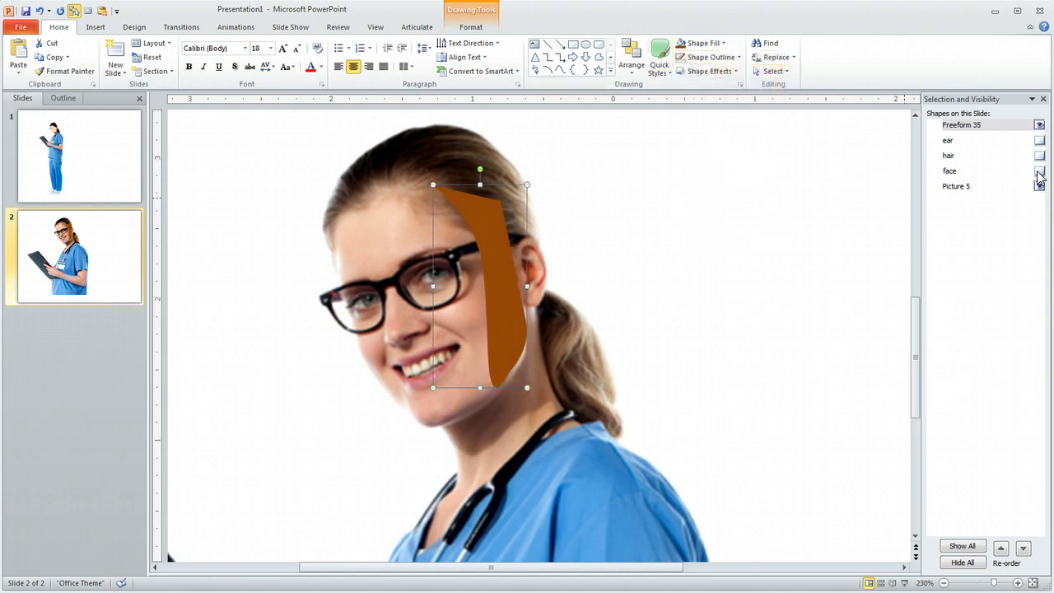
# - Show the face, ear and hair shapes and set the brown shading shape's fill transparency to 91%
pyautogui.click(1039, 171)
pyautogui.click(1038, 140)
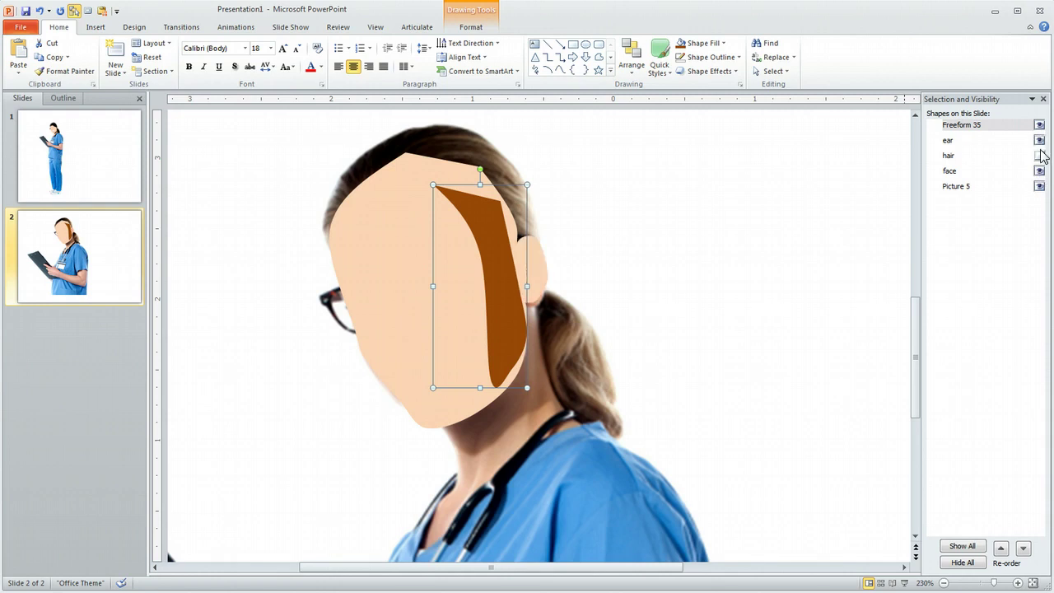
pyautogui.click(1039, 156)
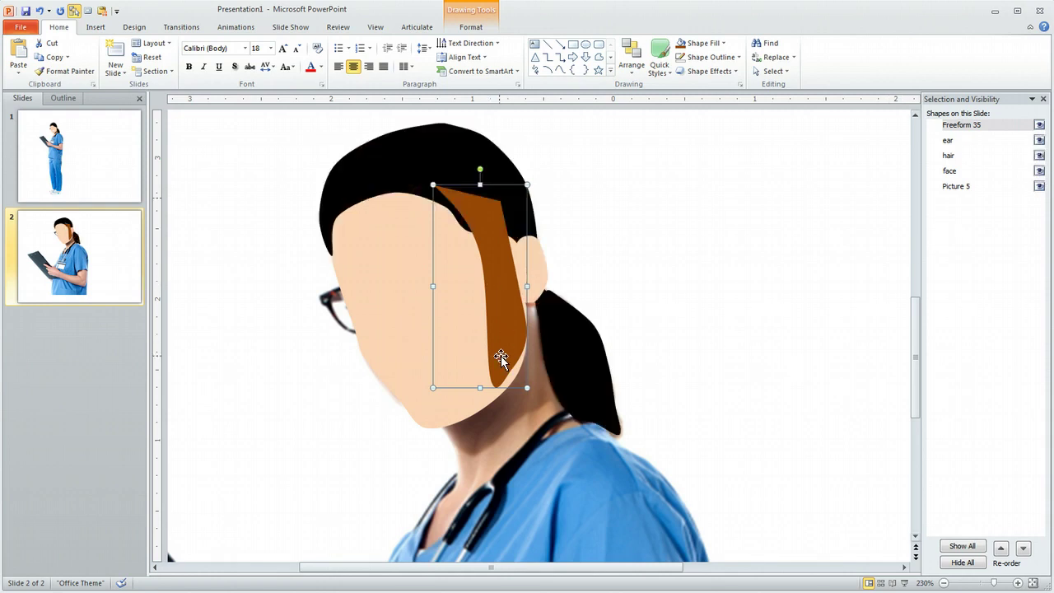
pyautogui.rightClick(493, 271)
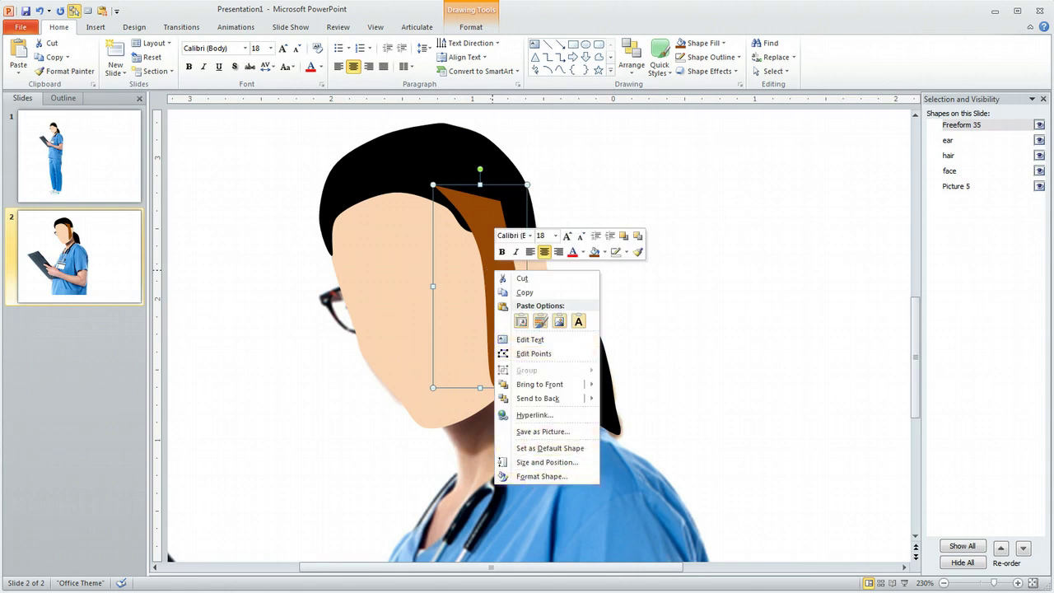
pyautogui.click(535, 461)
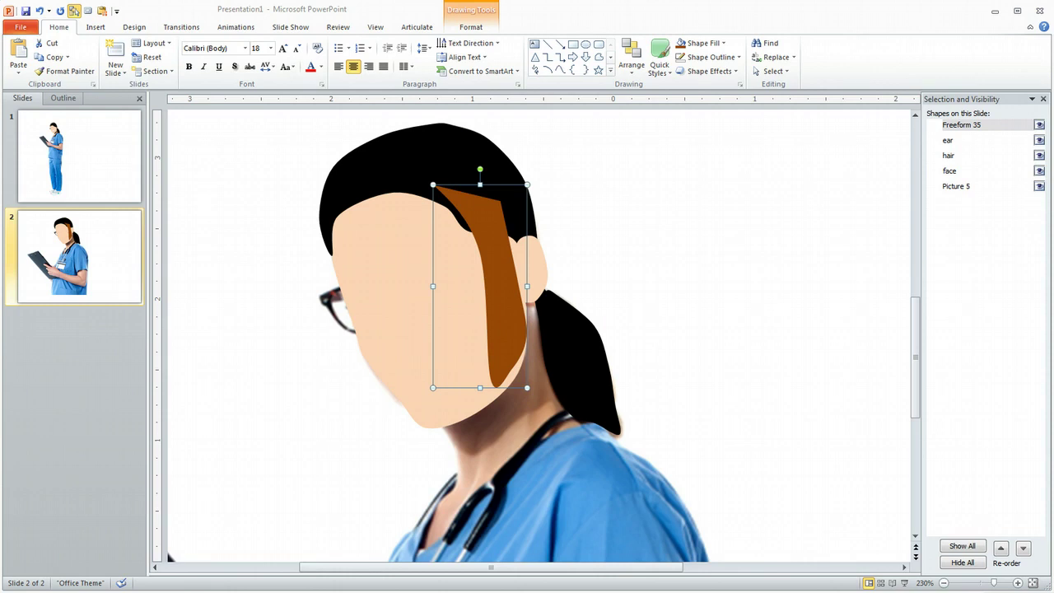
pyautogui.moveTo(177, 212); pyautogui.dragTo(205, 214)
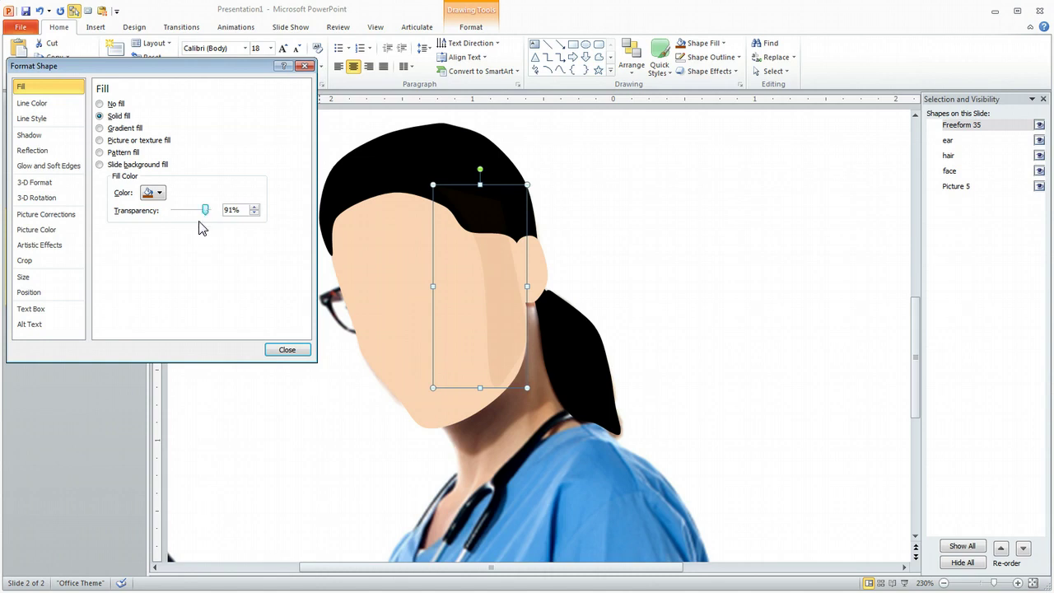
# - Edit the shading shape's points, moving its jaw-side edge out to the face contour and its upper point outward under the hair
pyautogui.click(502, 261)
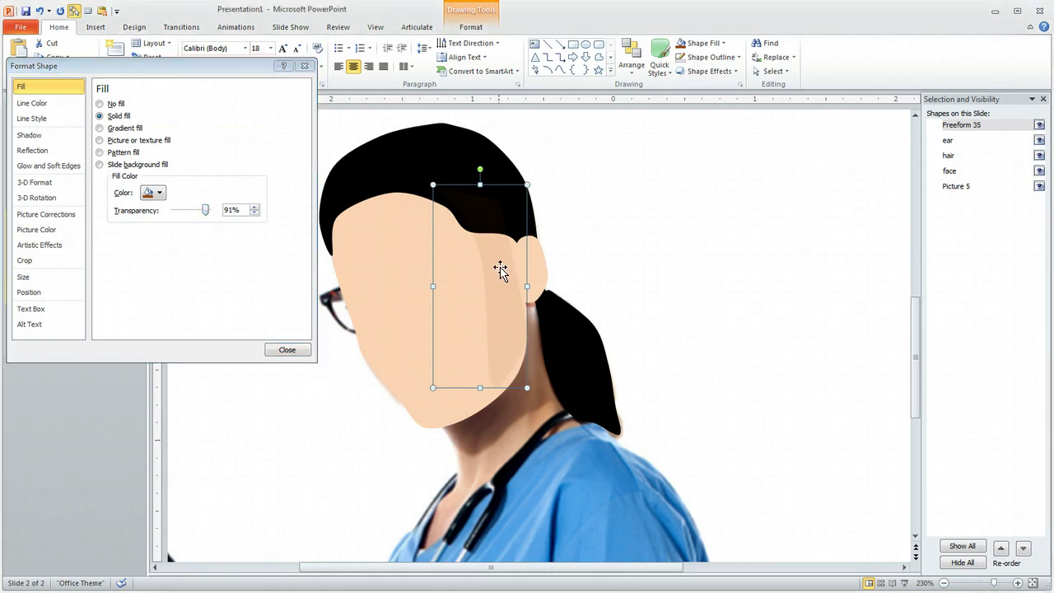
pyautogui.rightClick(500, 268)
pyautogui.click(523, 349)
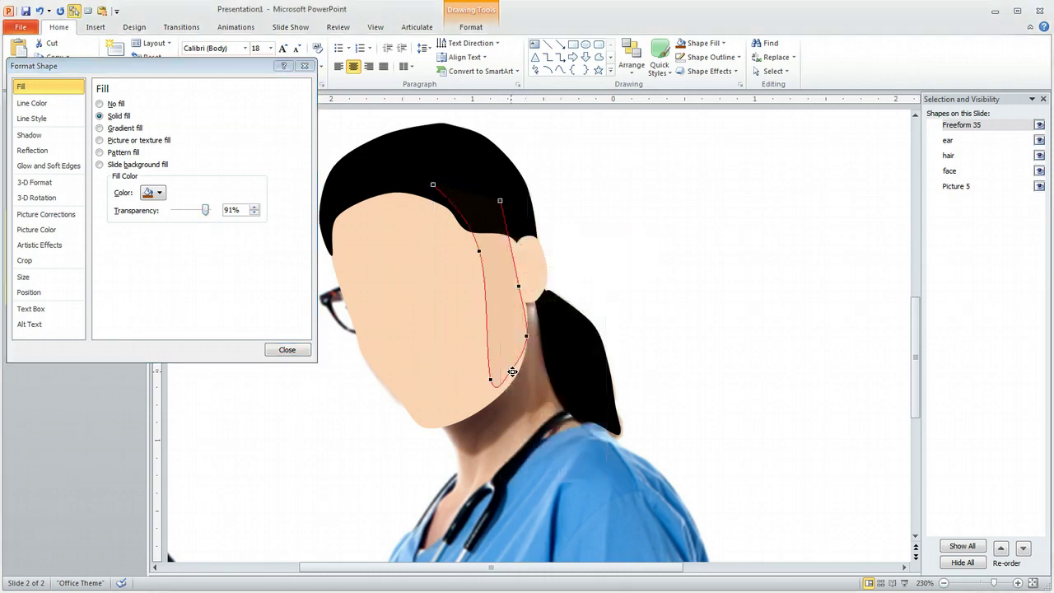
pyautogui.moveTo(513, 369); pyautogui.dragTo(490, 380)
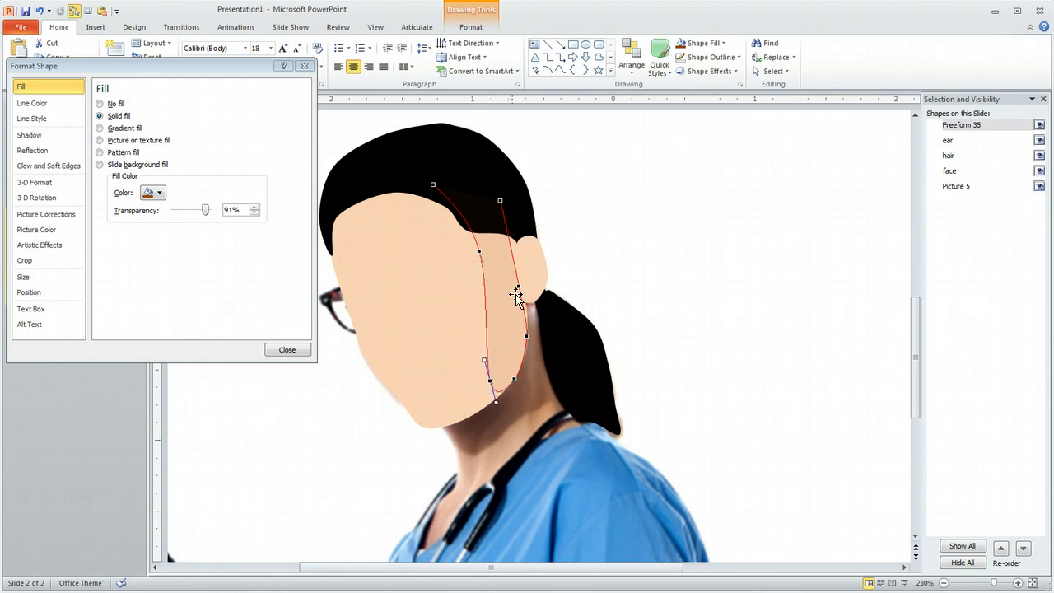
pyautogui.moveTo(500, 201); pyautogui.dragTo(507, 201)
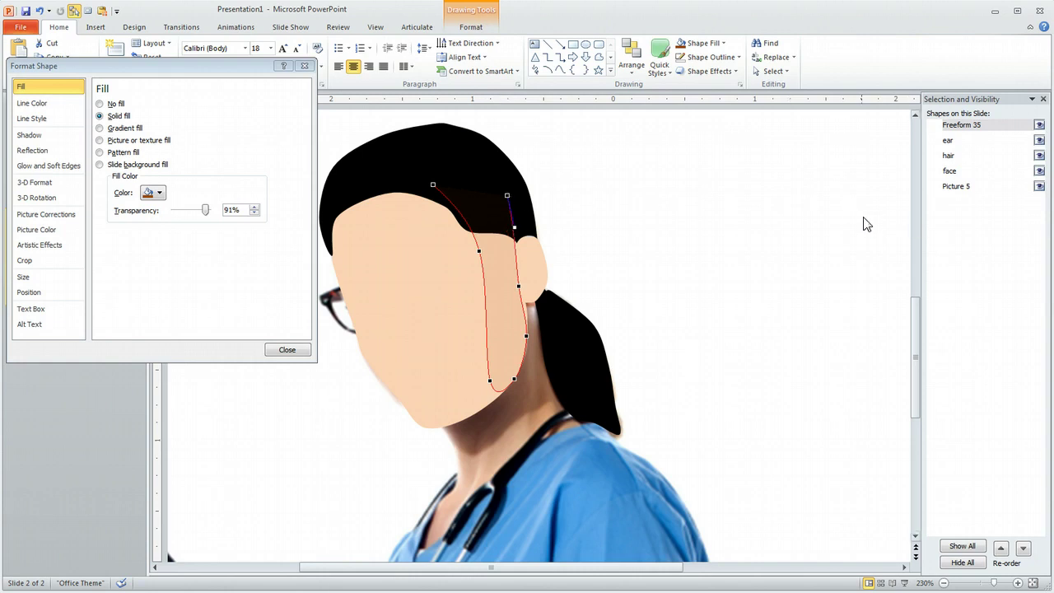
pyautogui.click(865, 223)
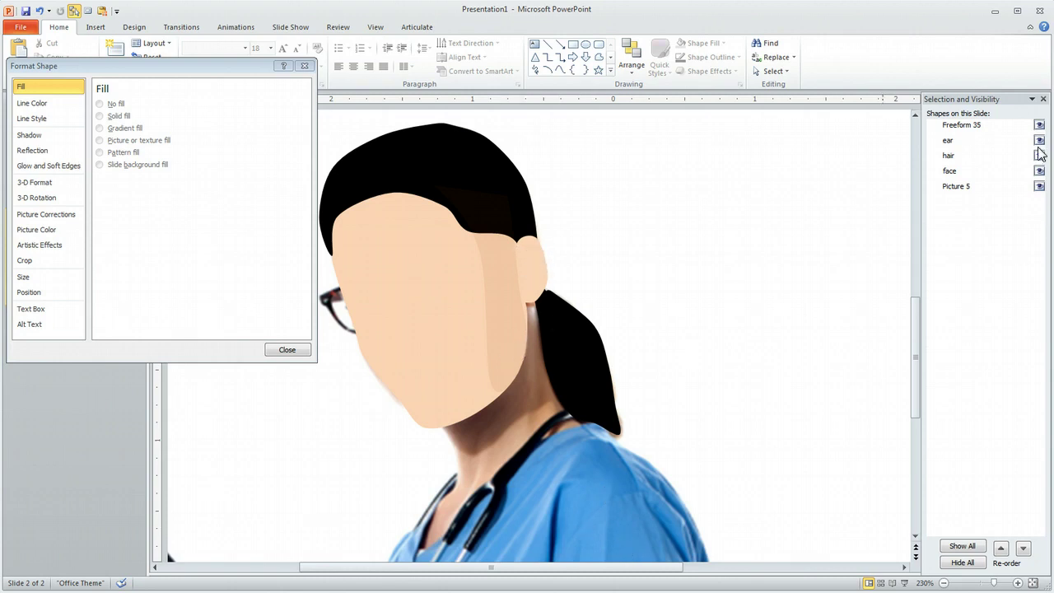
# - Rename the transparent shading shape as "face side"
pyautogui.click(984, 128)
pyautogui.click(992, 126)
pyautogui.write('face side')
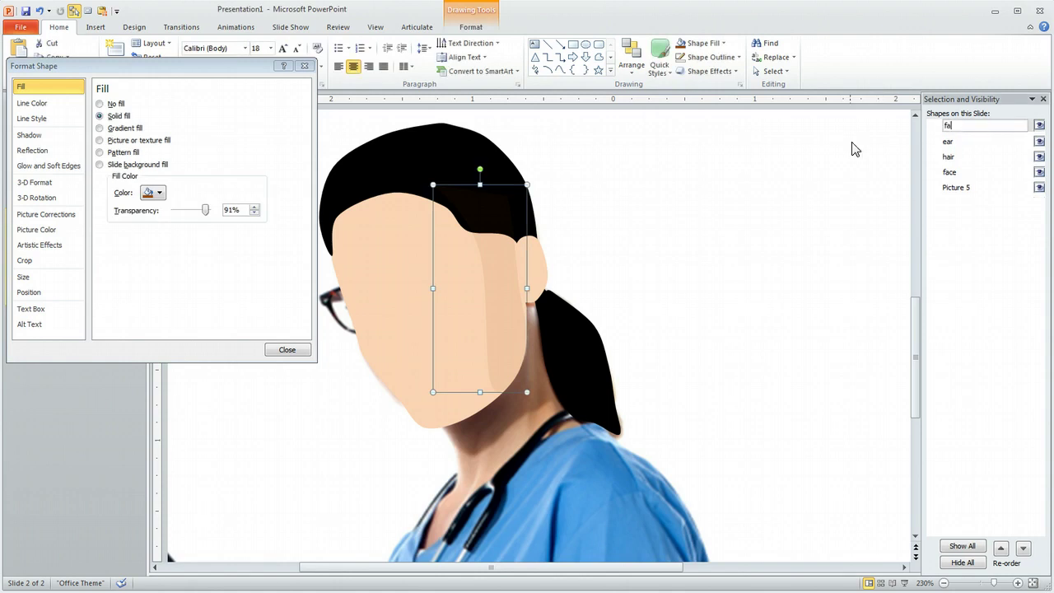
pyautogui.click(854, 174)
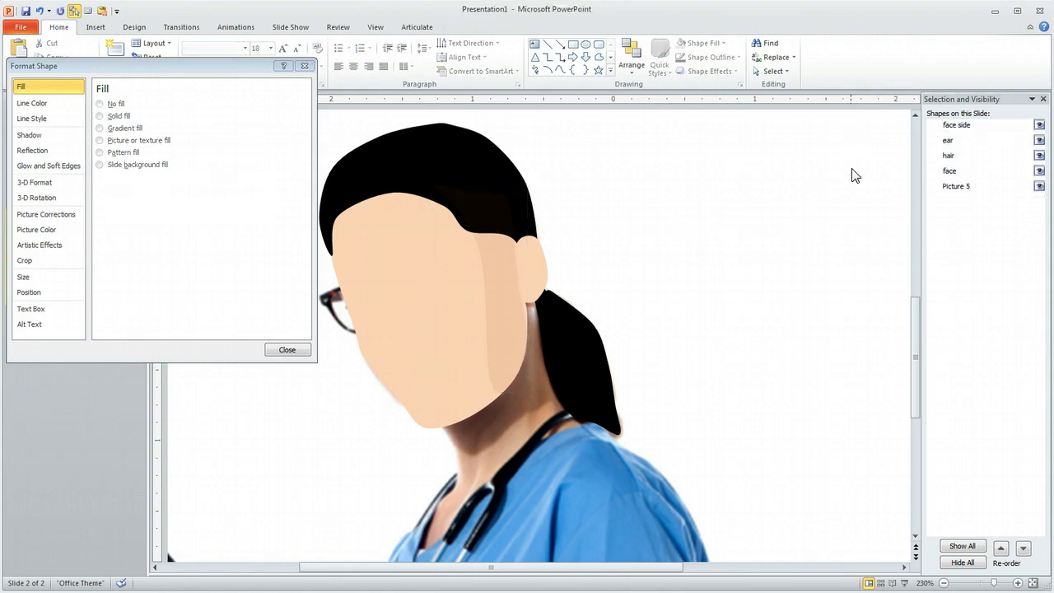
# - Hide the face side, ear, hair and face shapes so only the photo shows, and close the shape formatting settings
pyautogui.click(1039, 124)
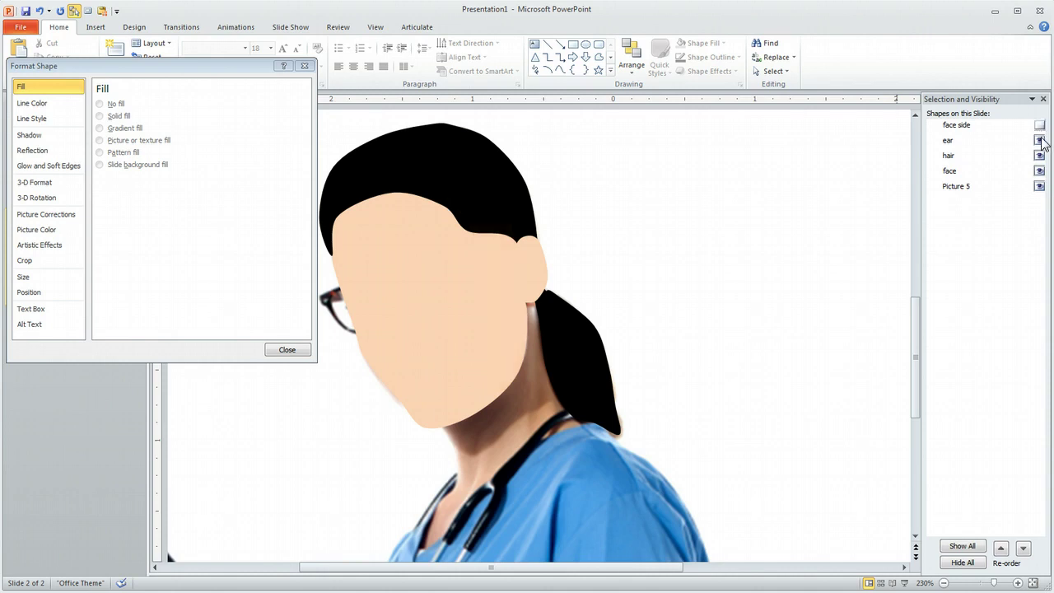
pyautogui.click(1039, 140)
pyautogui.click(1039, 155)
pyautogui.click(1039, 170)
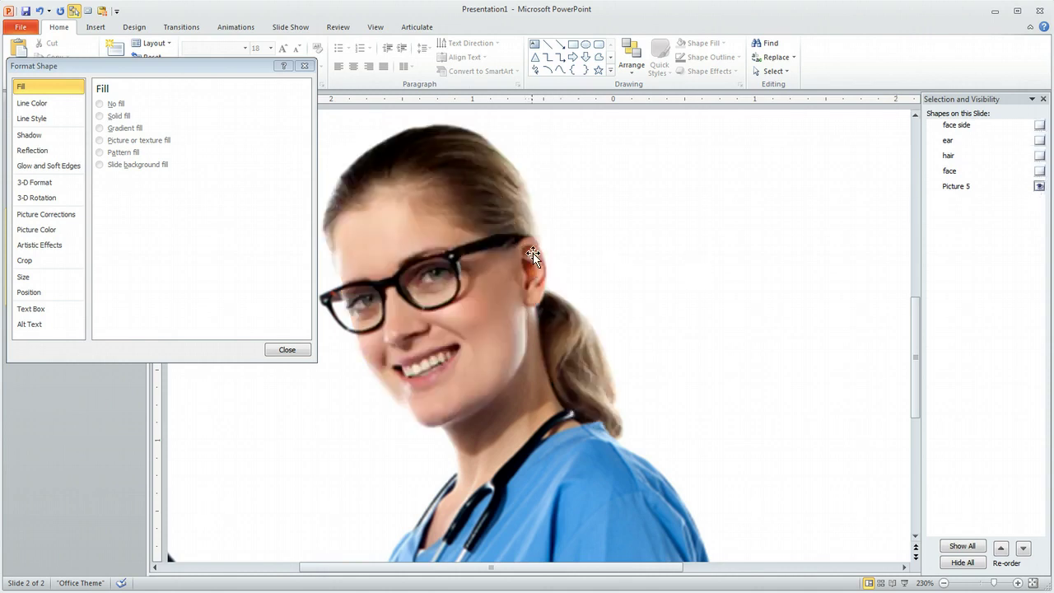
pyautogui.press('Escape')
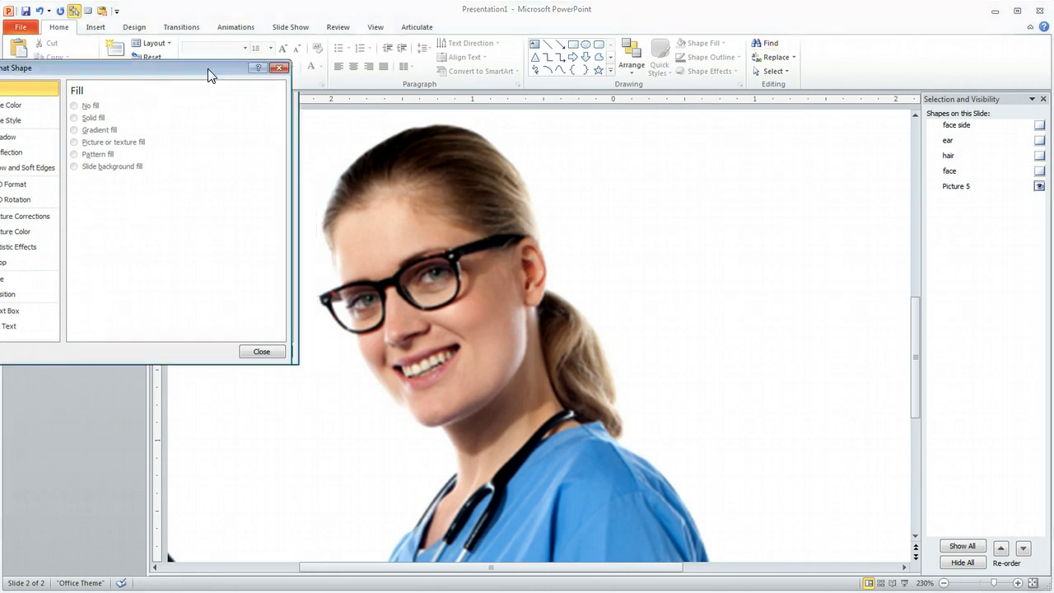
# - Trace the shadowed inner part of the woman's ear with the Curve tool
pyautogui.click(561, 70)
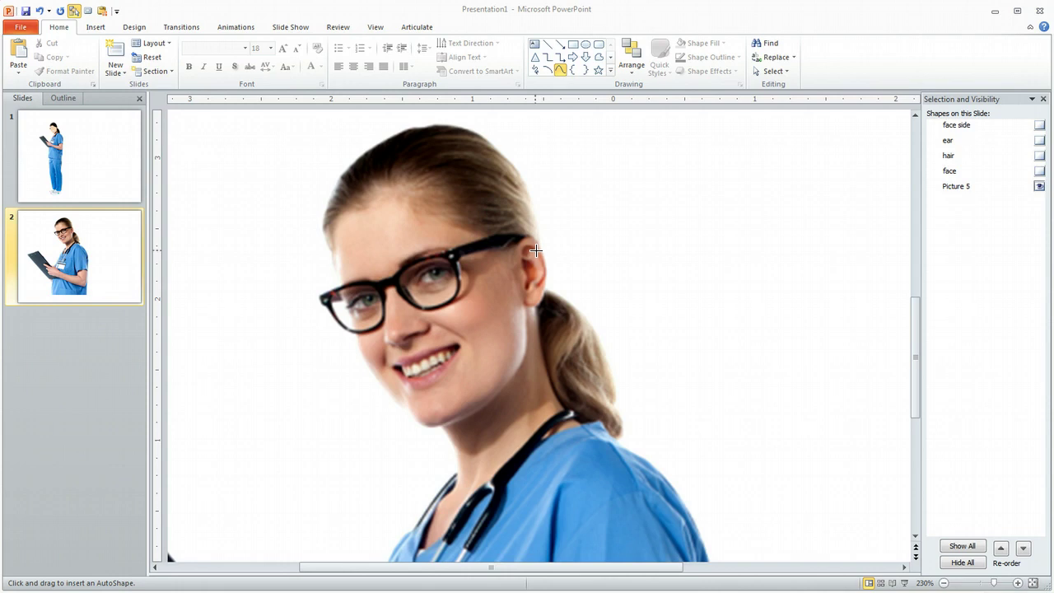
pyautogui.click(535, 246)
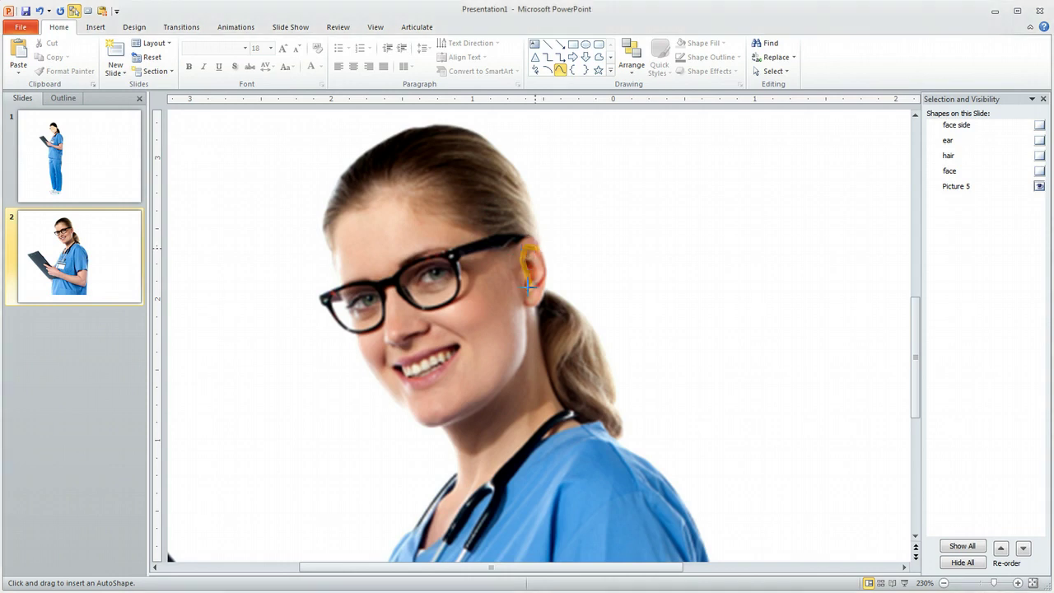
pyautogui.doubleClick(535, 283)
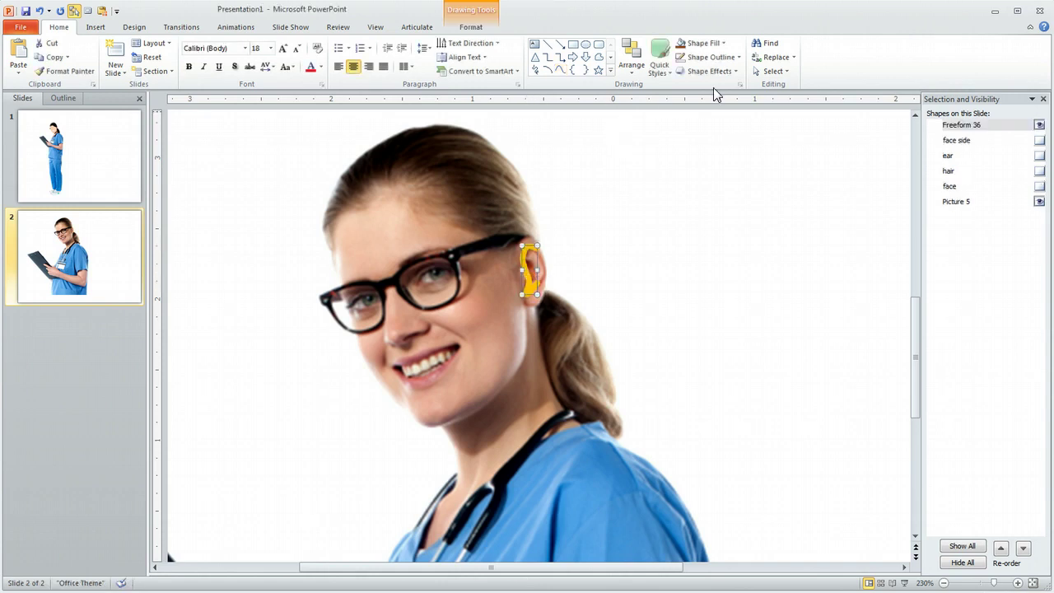
# - Fill the inner-ear shape brown without an outline and show the face, hair, ear and face side shapes again
pyautogui.click(680, 44)
pyautogui.click(680, 58)
pyautogui.click(1039, 186)
pyautogui.click(1039, 170)
pyautogui.click(1038, 156)
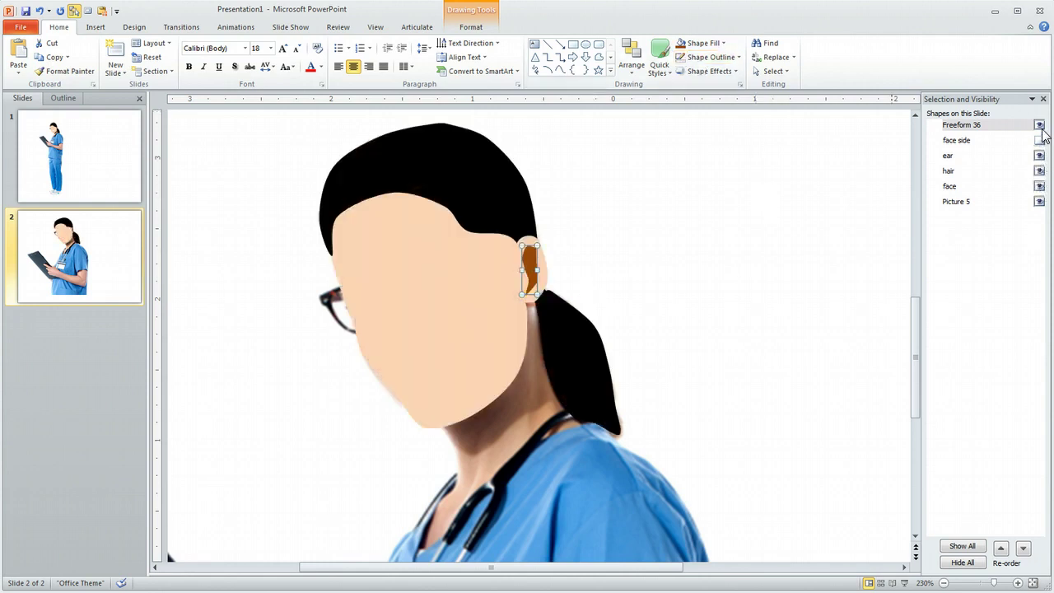
pyautogui.click(1040, 141)
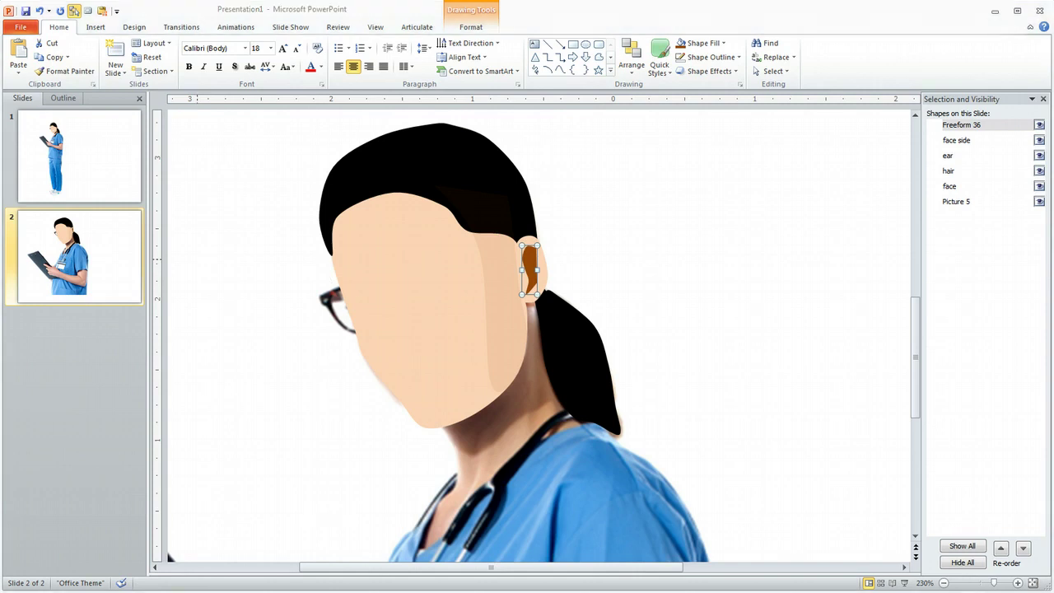
# - Set the inner-ear shape's fill transparency to about 88% and close the shape formatting settings
pyautogui.hotkey('ctrl', '1')
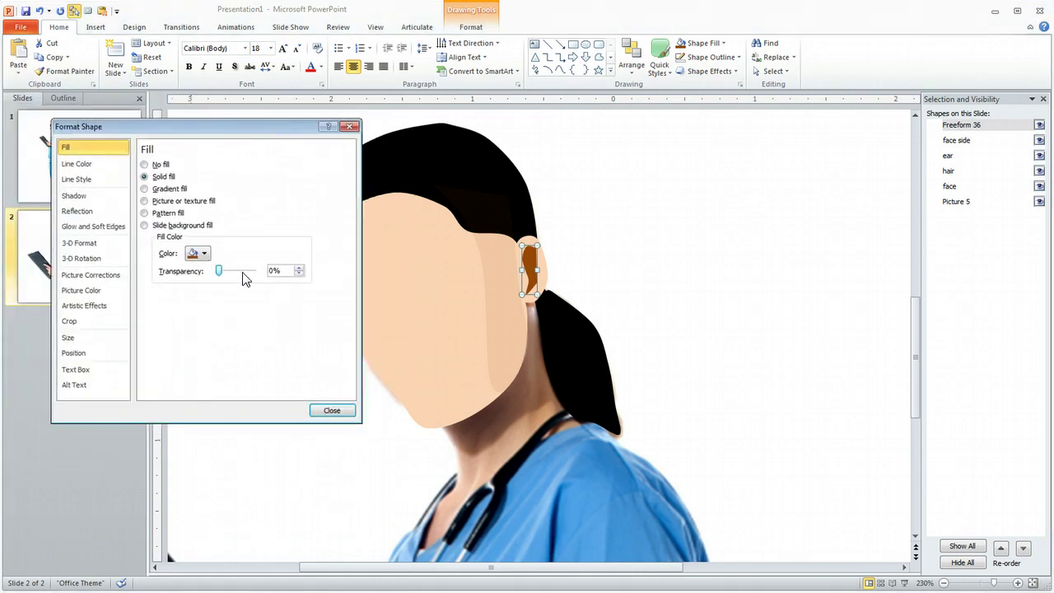
pyautogui.moveTo(219, 274); pyautogui.dragTo(248, 277)
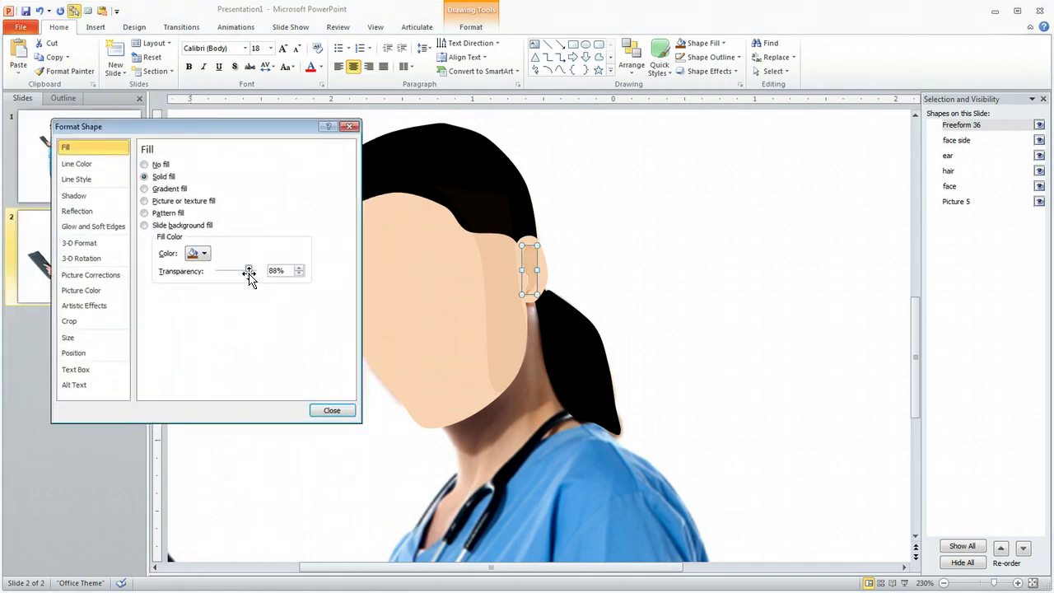
pyautogui.click(331, 410)
pyautogui.click(686, 236)
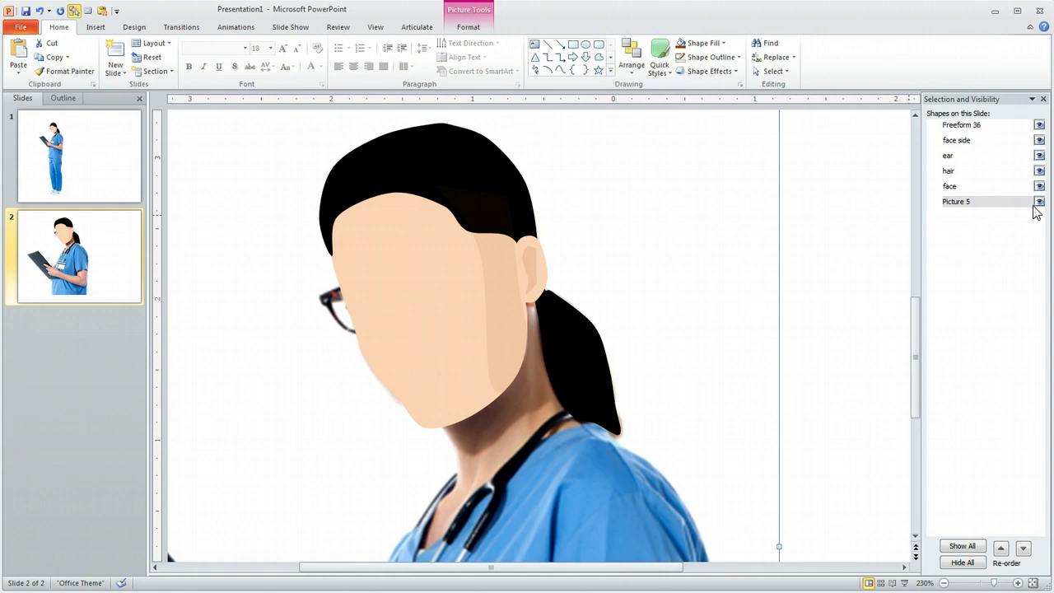
# - Hide the face, hair, ear, face side and inner-ear shapes so only the photo shows
pyautogui.click(1039, 186)
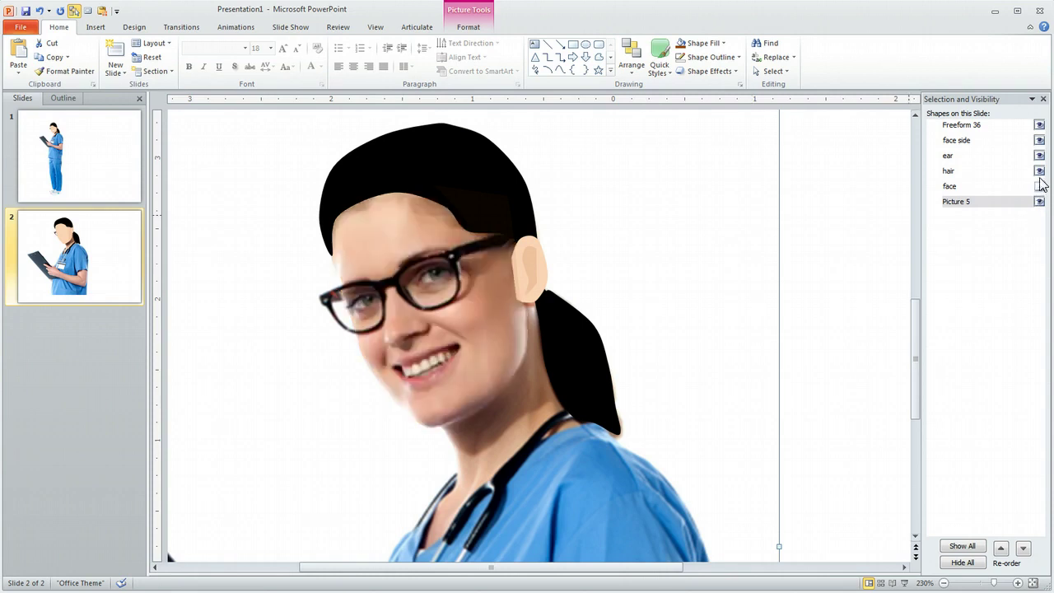
pyautogui.click(1038, 170)
pyautogui.click(1038, 154)
pyautogui.click(1038, 140)
pyautogui.click(1039, 124)
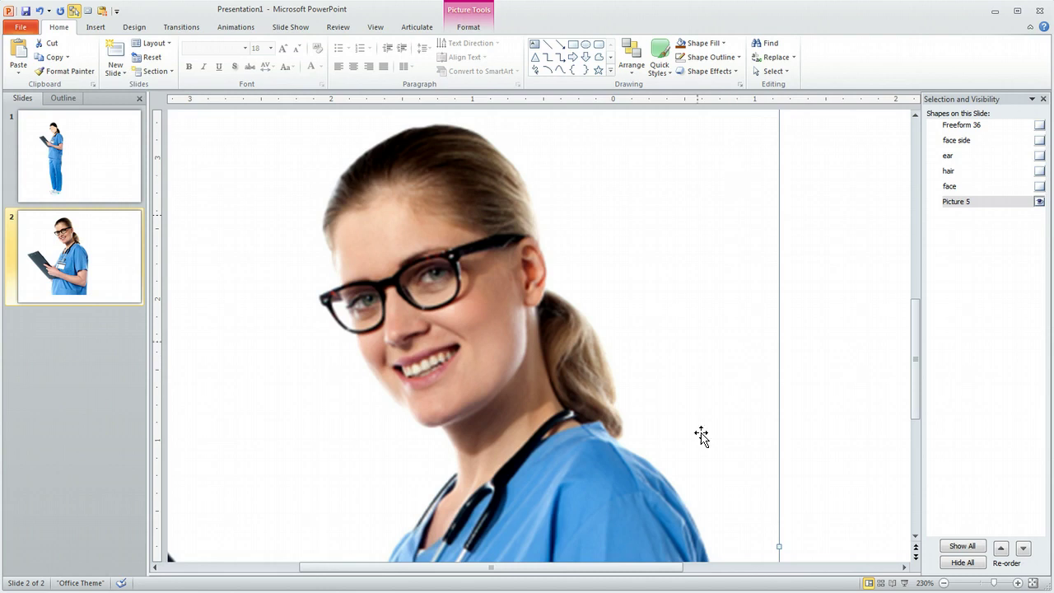
# - Trace the woman's open mouth between the lips with the Curve tool, about 0.45" wide and 0.22" high
pyautogui.click(1033, 584)
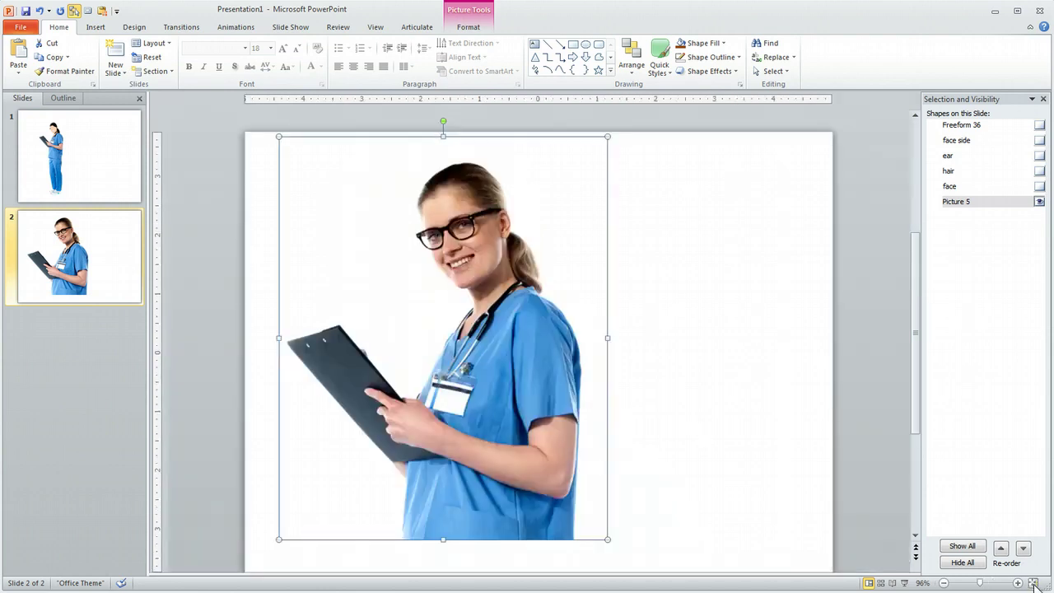
pyautogui.click(135, 344)
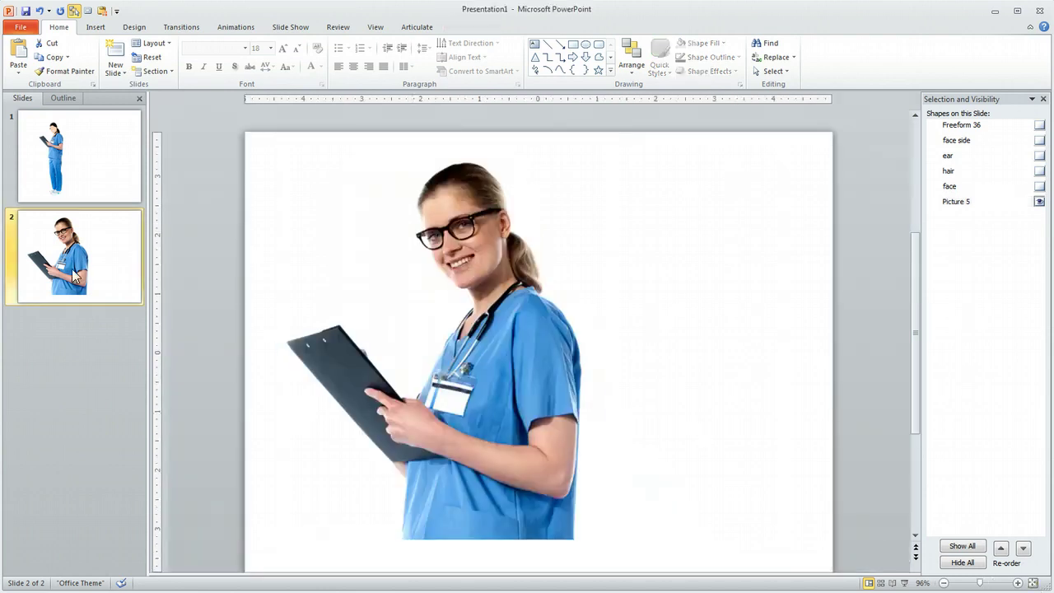
pyautogui.click(1018, 583)
pyautogui.click(1019, 583)
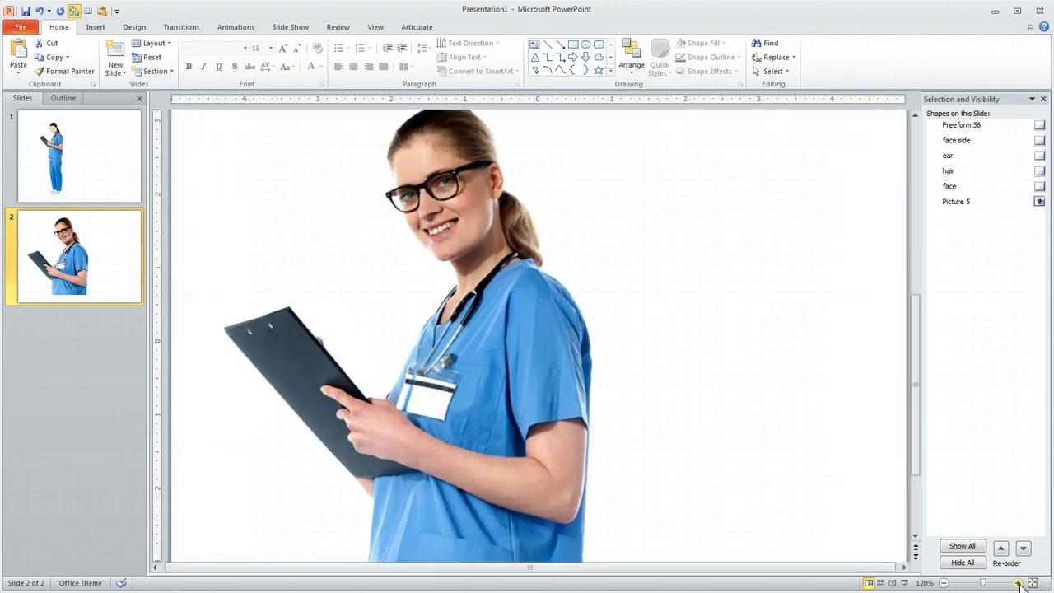
pyautogui.click(1018, 583)
pyautogui.click(1018, 583)
pyautogui.click(1018, 582)
pyautogui.click(1018, 583)
pyautogui.click(1018, 583)
pyautogui.click(1018, 583)
pyautogui.scroll(3, 876, 475)
pyautogui.keyDown('ctrl'); pyautogui.scroll(5, 567, 395); pyautogui.keyUp('ctrl')
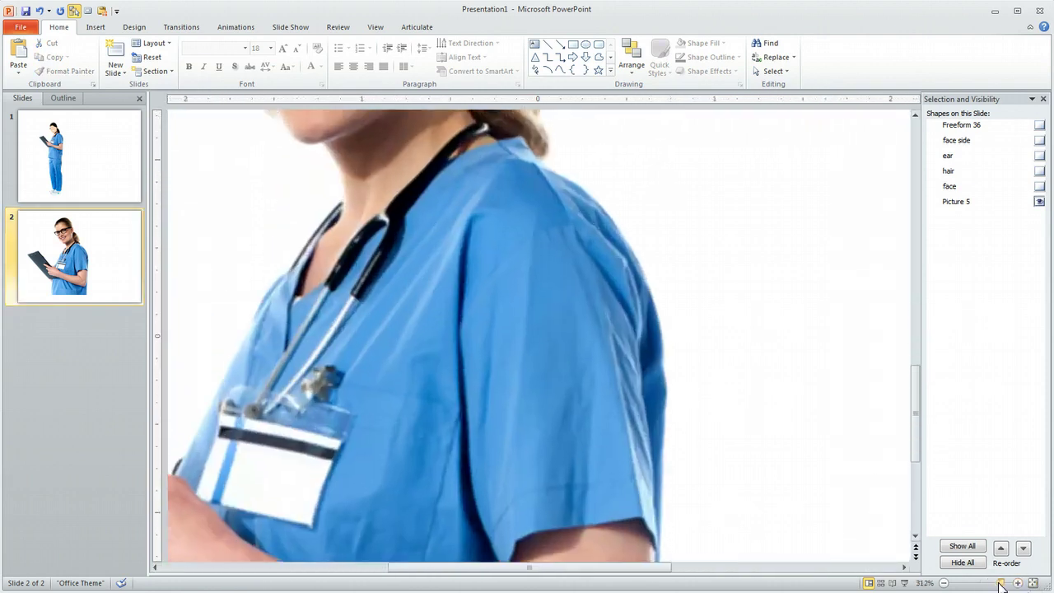
pyautogui.scroll(5, 564, 394)
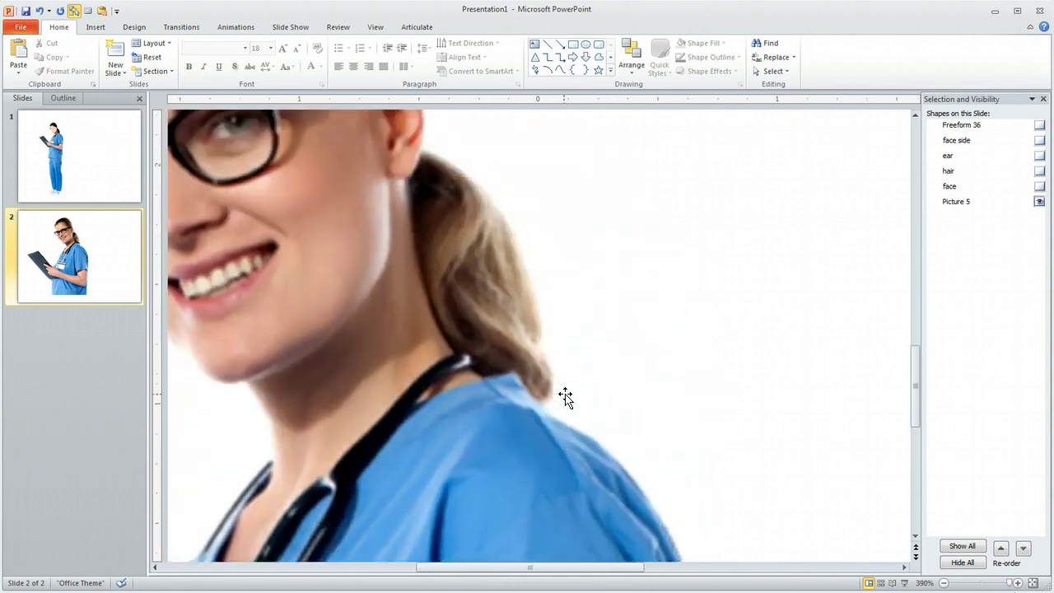
pyautogui.moveTo(532, 567); pyautogui.dragTo(497, 567)
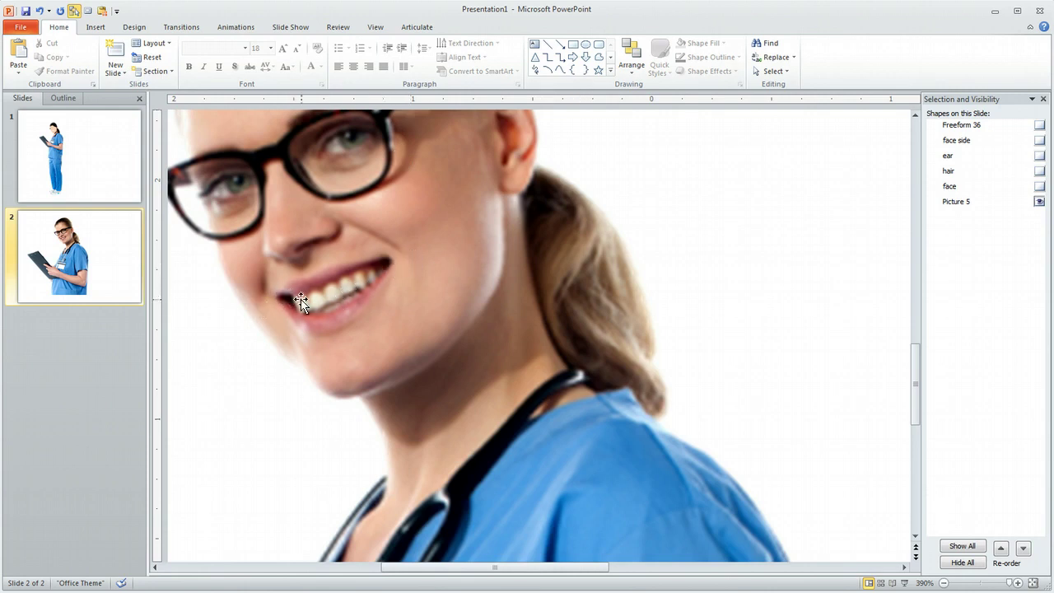
pyautogui.click(561, 70)
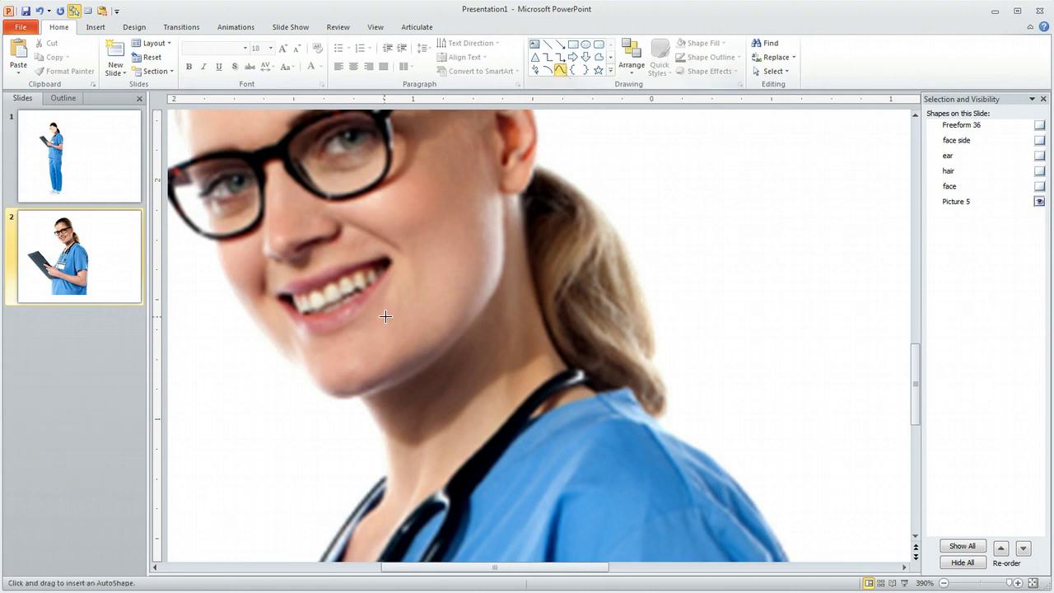
pyautogui.click(280, 296)
pyautogui.click(322, 294)
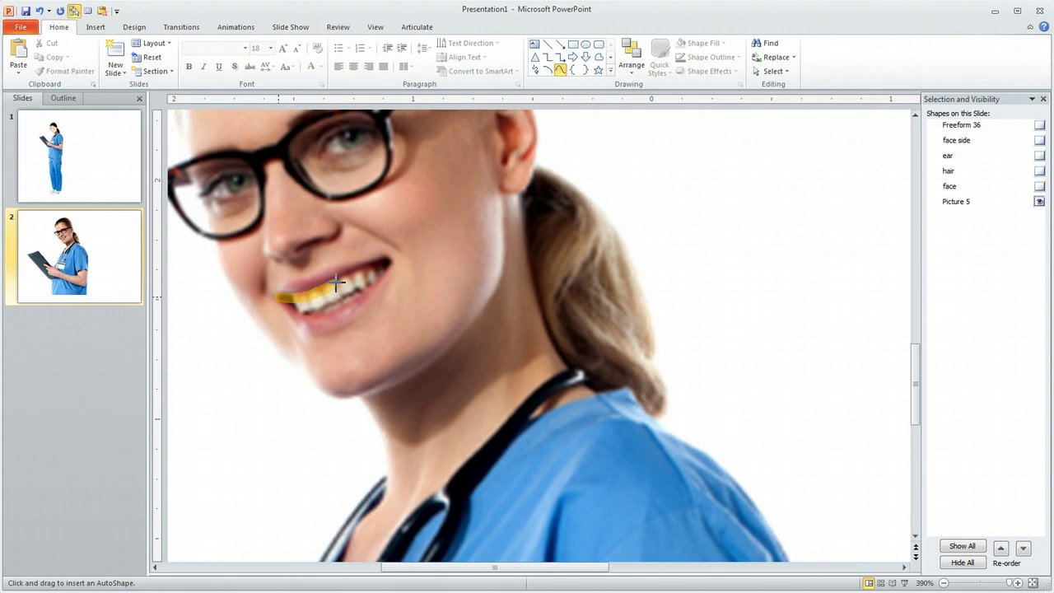
pyautogui.click(389, 261)
pyautogui.click(283, 301)
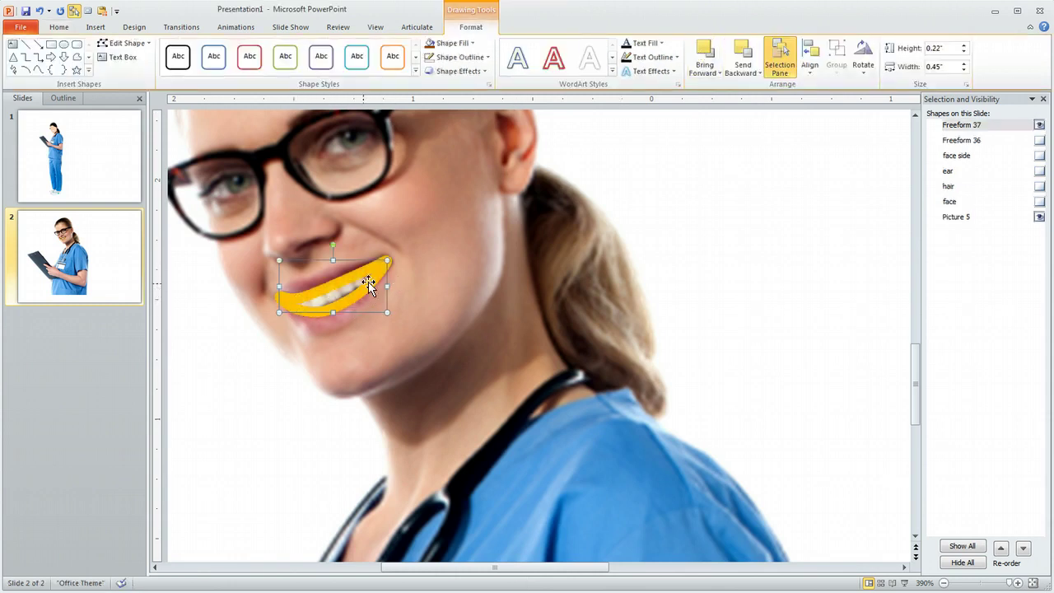
# - Fill the mouth opening shape with the darkest red theme shade and remove its outline
pyautogui.click(466, 44)
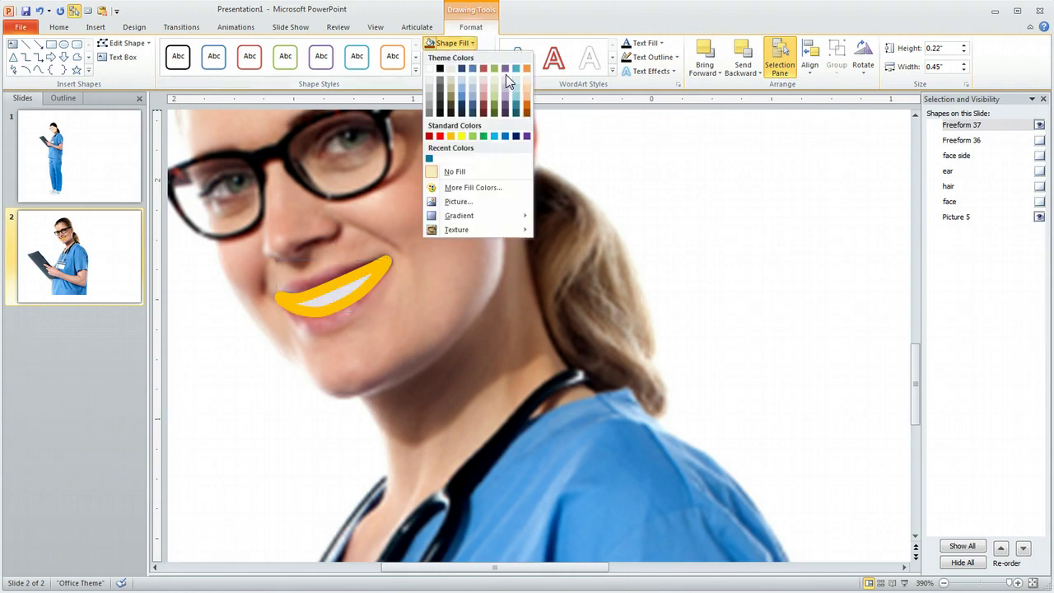
pyautogui.click(483, 115)
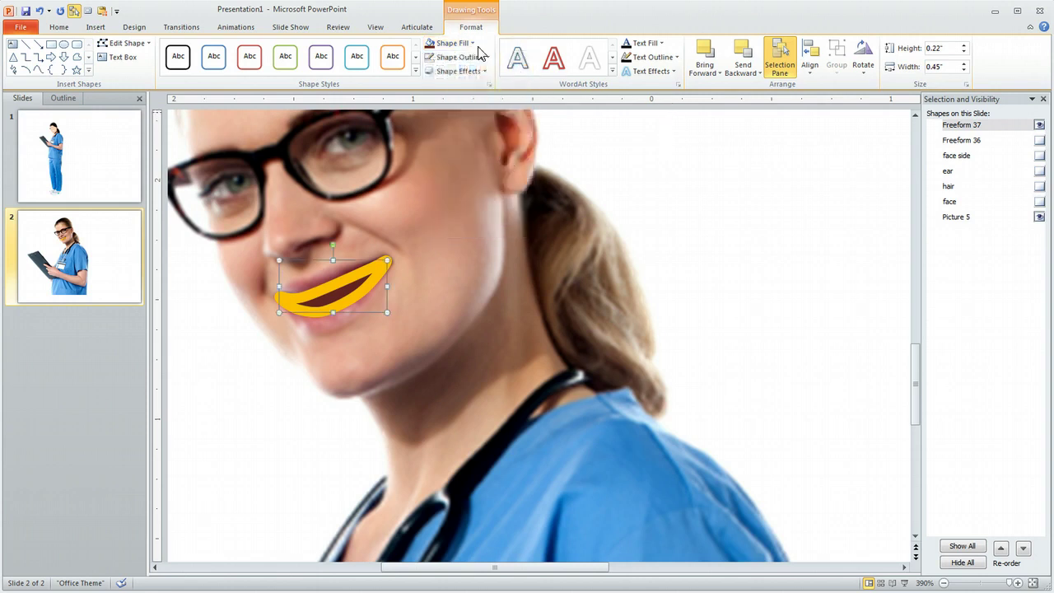
pyautogui.click(439, 57)
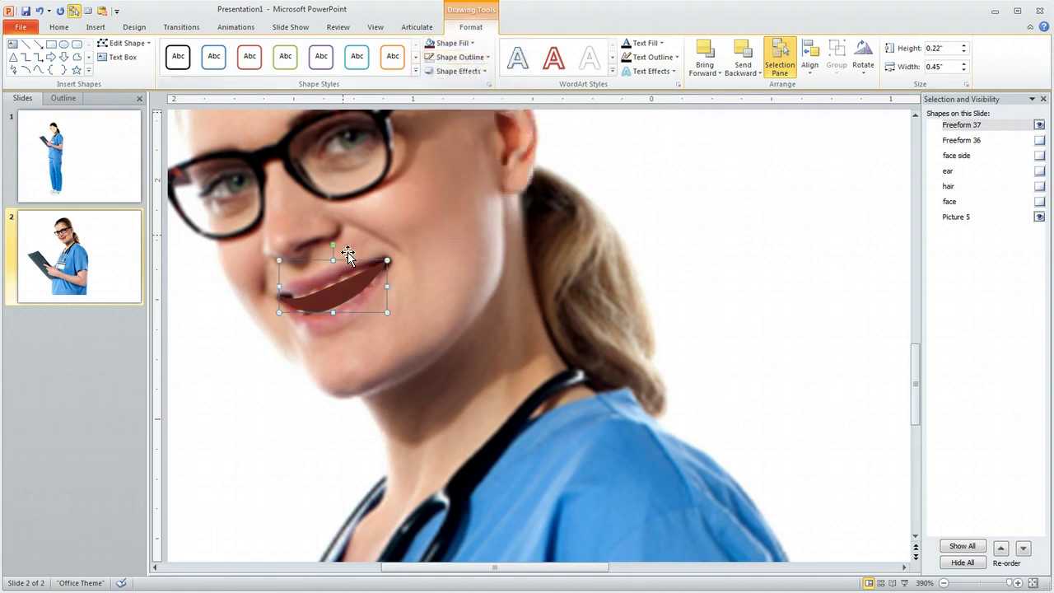
# - Edit the mouth opening shape's points so its upper and lower edges follow the lips in the photo
pyautogui.rightClick(344, 297)
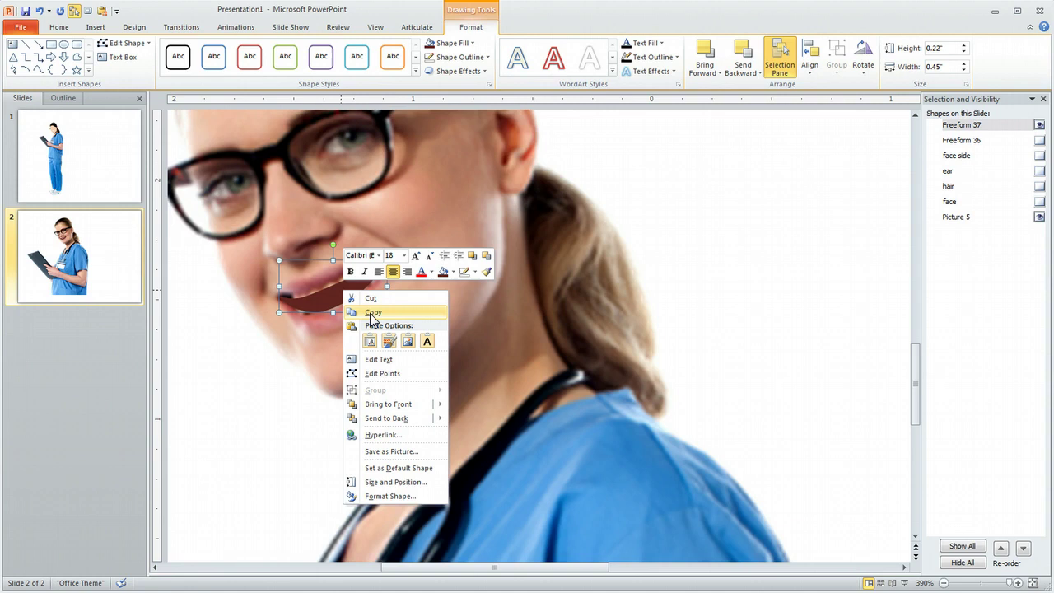
pyautogui.click(385, 372)
pyautogui.moveTo(304, 297); pyautogui.dragTo(287, 295)
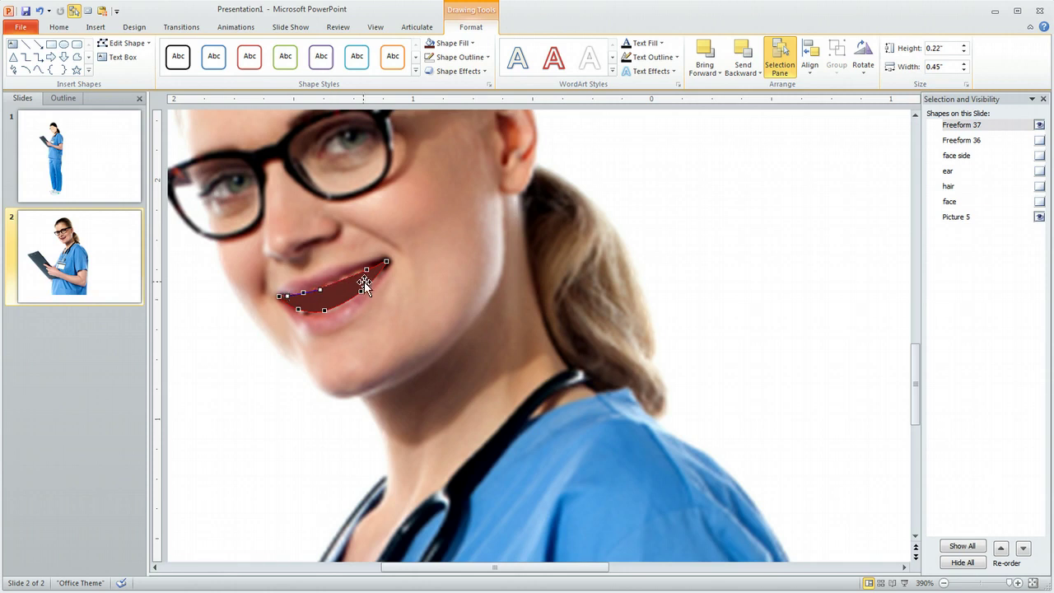
pyautogui.moveTo(368, 270); pyautogui.dragTo(361, 291)
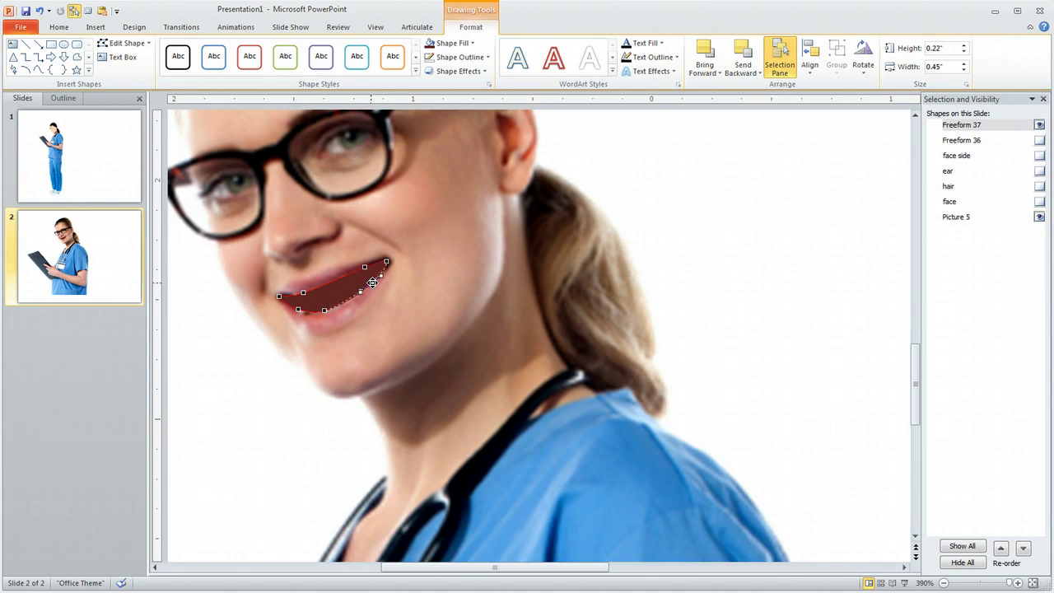
pyautogui.moveTo(300, 310); pyautogui.dragTo(301, 313)
pyautogui.click(741, 216)
# - Rename the mouth opening shape as "mouth inside" and hide it
pyautogui.click(329, 294)
pyautogui.doubleClick(977, 126)
pyautogui.write('mouth inside')
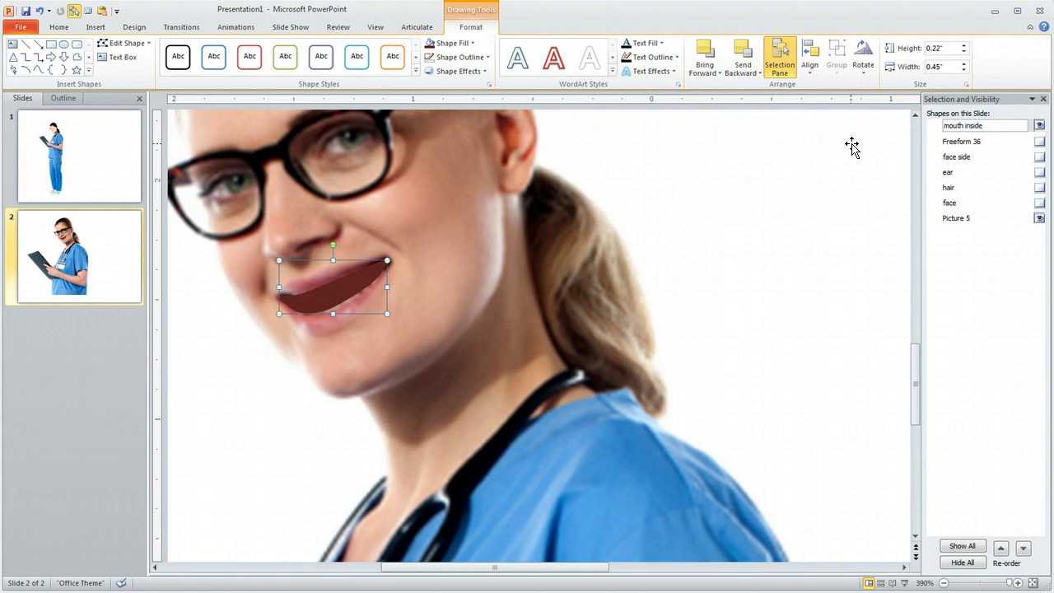
pyautogui.click(852, 146)
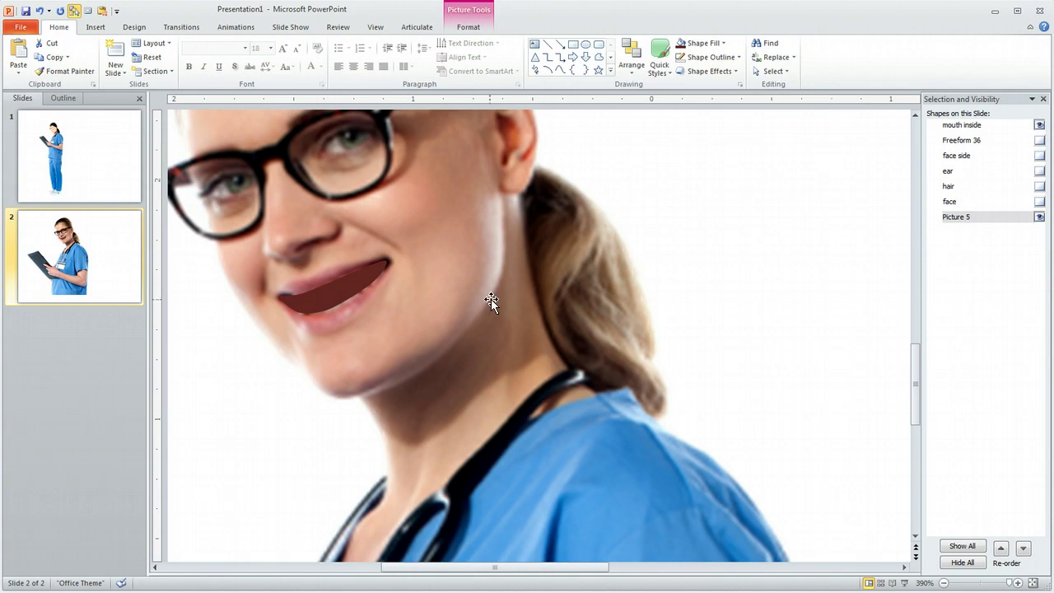
pyautogui.click(338, 296)
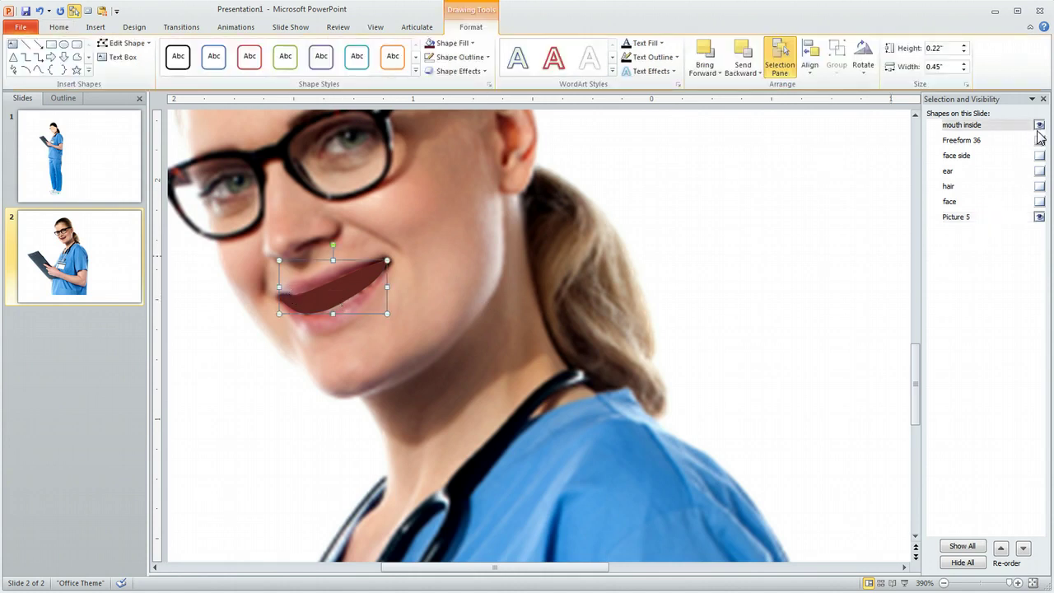
pyautogui.click(1039, 124)
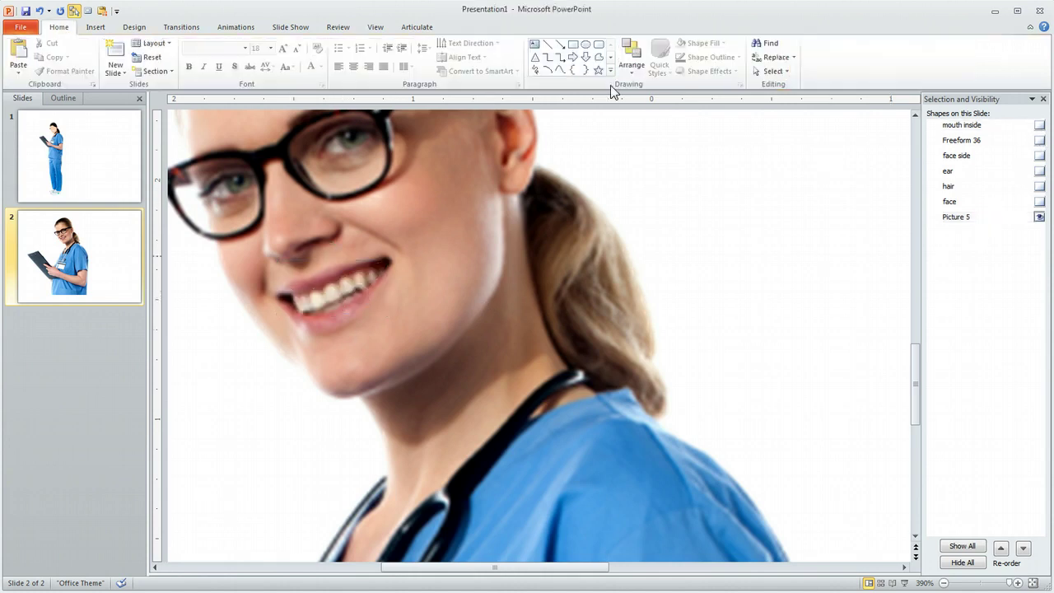
# - Trace the teeth with the Curve tool, about 0.35" wide and 0.18" high, and fill the shape white without an outline
pyautogui.click(561, 70)
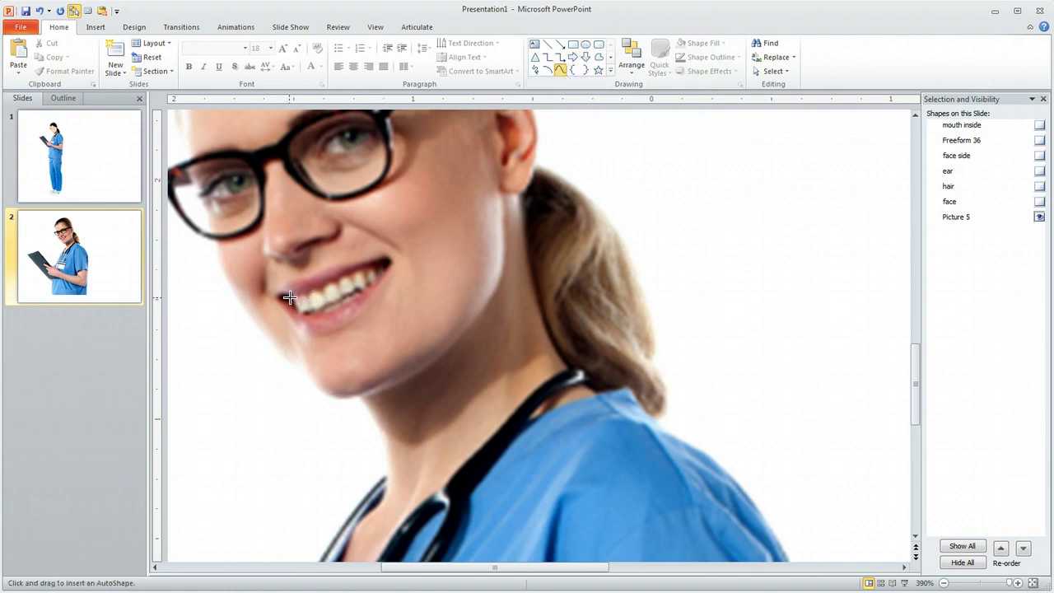
pyautogui.moveTo(291, 296)
pyautogui.mouseDown()
pyautogui.moveTo(326, 310)
pyautogui.moveTo(373, 269)
pyautogui.moveTo(293, 300)
pyautogui.mouseUp()
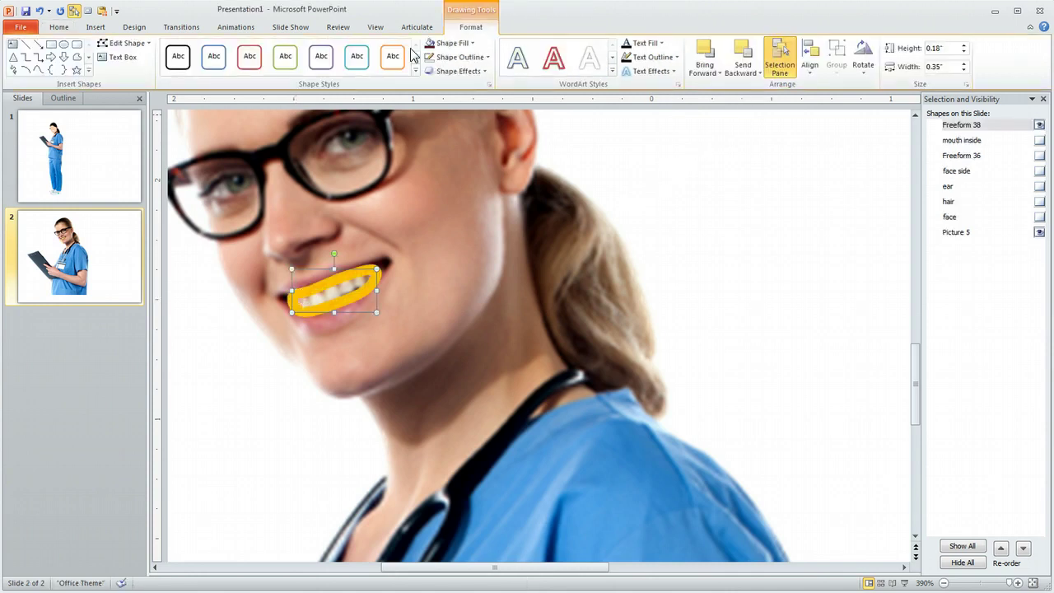
pyautogui.click(452, 43)
pyautogui.click(474, 42)
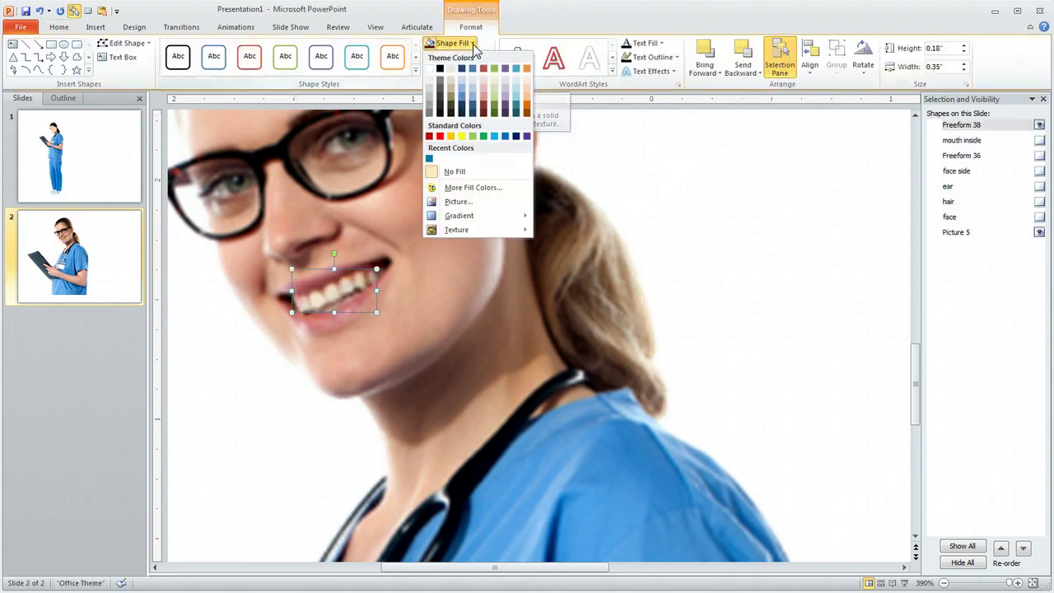
pyautogui.click(429, 69)
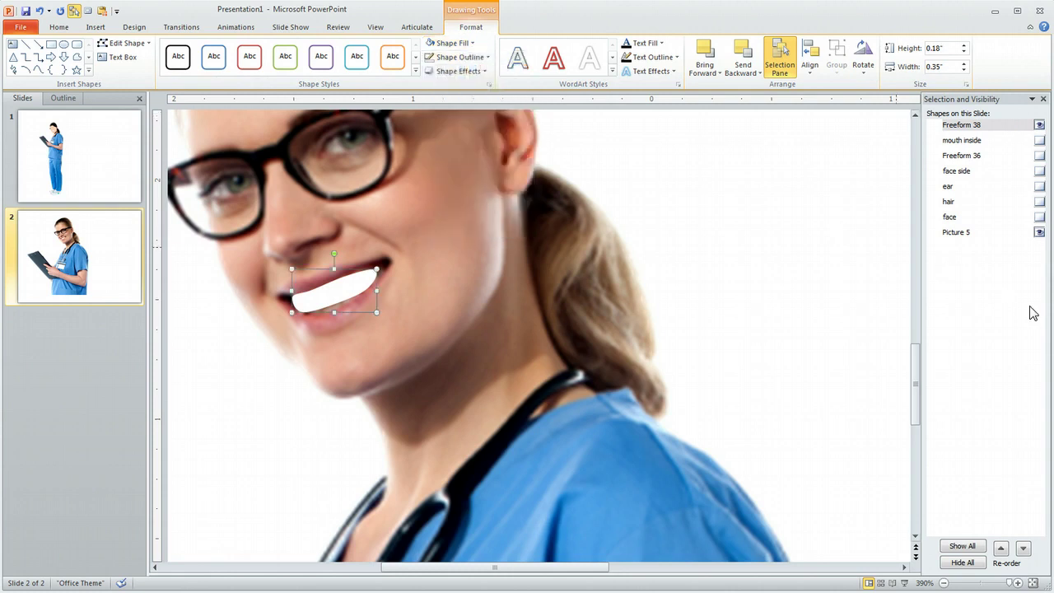
# - Rename the white teeth shape as "teeth"
pyautogui.click(976, 125)
pyautogui.moveTo(987, 125); pyautogui.dragTo(815, 134)
pyautogui.write('teeth')
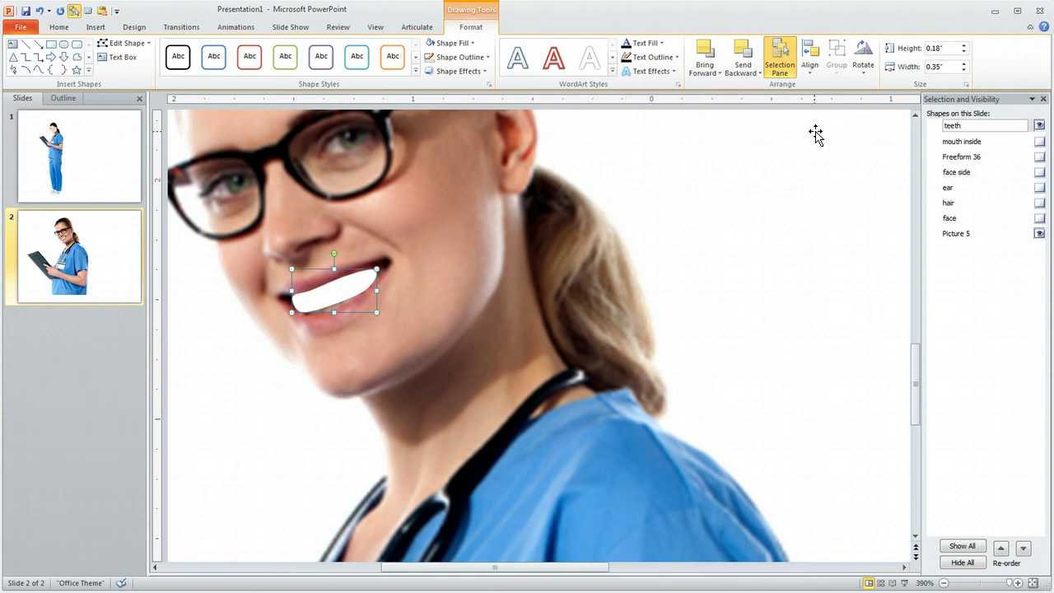
pyautogui.click(815, 134)
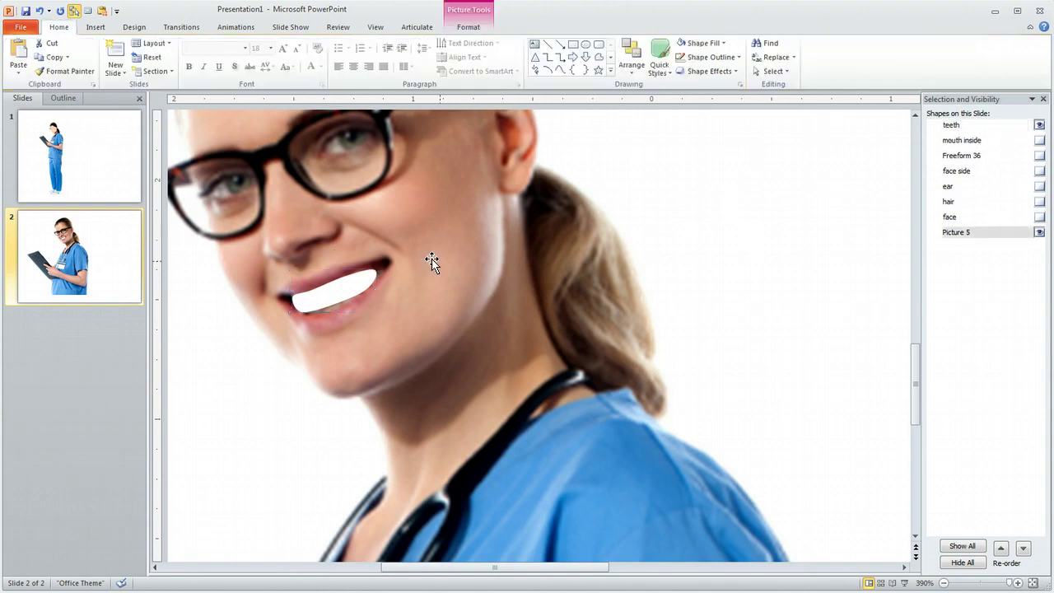
# - Trace the lower lip with the Curve tool, about 0.48" wide and 0.29" high, and fill it dark red
pyautogui.click(563, 72)
pyautogui.moveTo(280, 301)
pyautogui.mouseDown()
pyautogui.moveTo(321, 319)
pyautogui.moveTo(361, 299)
pyautogui.moveTo(389, 266)
pyautogui.moveTo(365, 310)
pyautogui.moveTo(337, 327)
pyautogui.moveTo(302, 333)
pyautogui.moveTo(278, 303)
pyautogui.mouseUp()
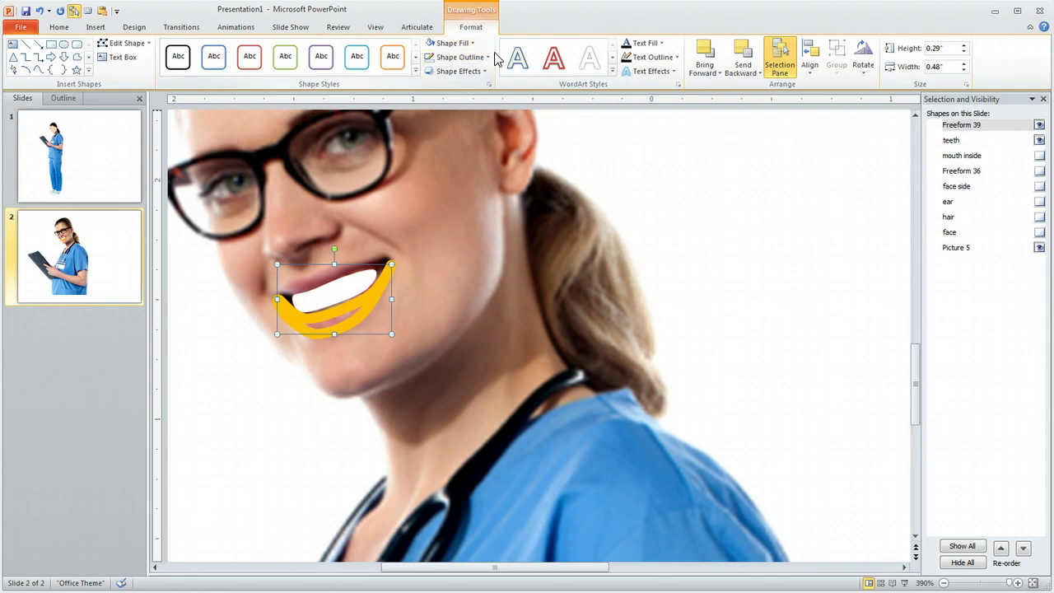
pyautogui.click(452, 42)
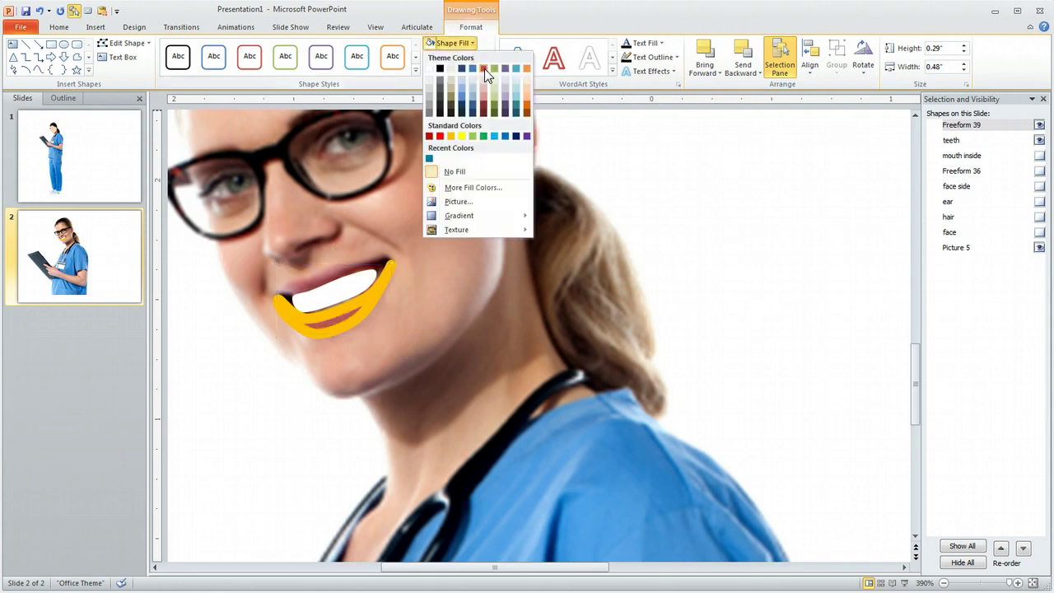
pyautogui.click(487, 111)
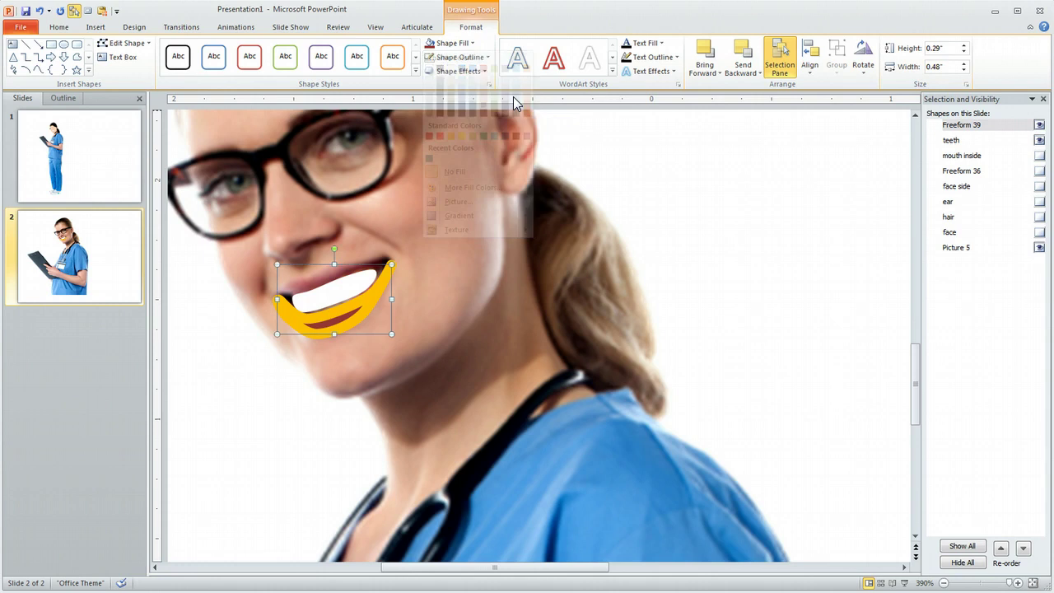
# - Remove the lower lip's outline and edit its points so the upper edge meets the bottom of the teeth
pyautogui.click(434, 62)
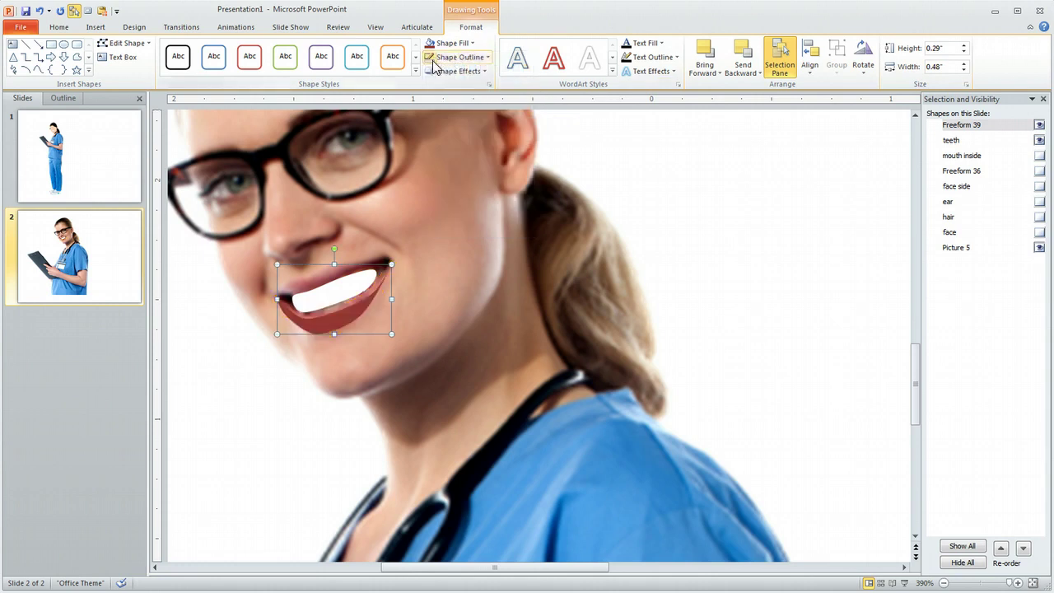
pyautogui.rightClick(337, 322)
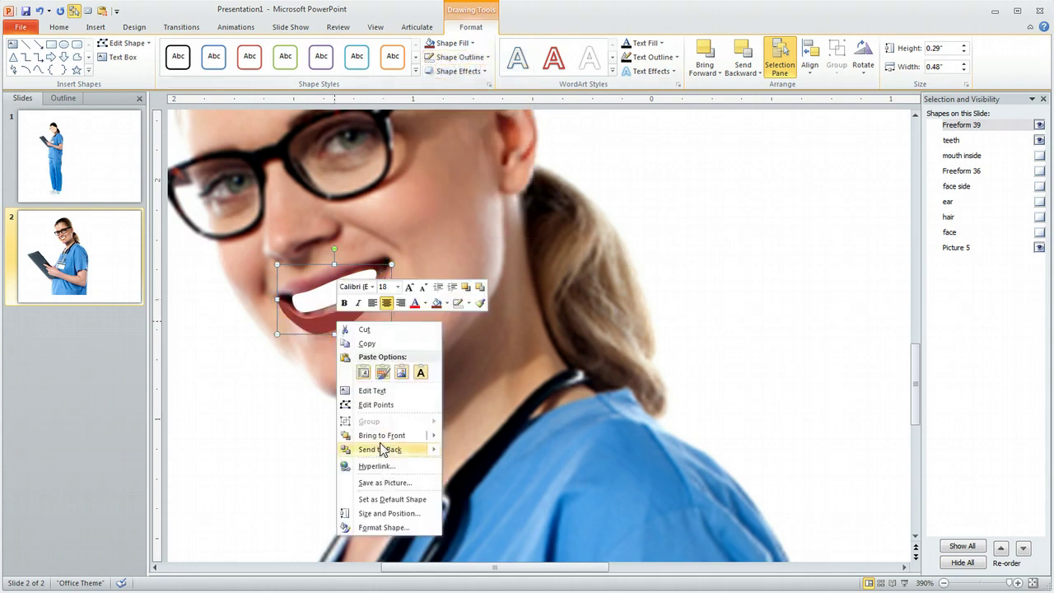
pyautogui.click(368, 408)
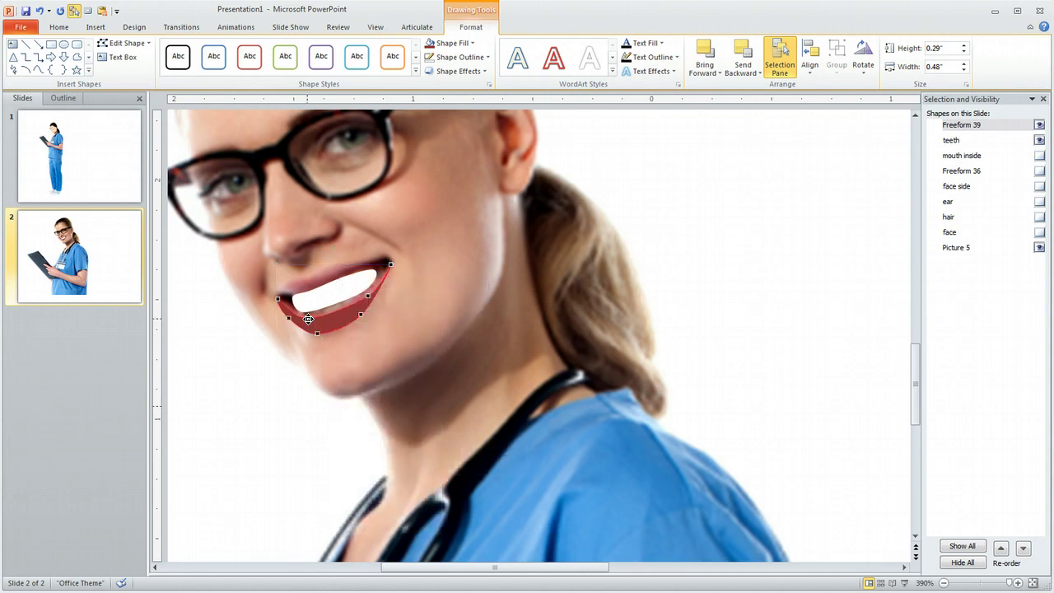
pyautogui.moveTo(322, 323); pyautogui.dragTo(324, 322)
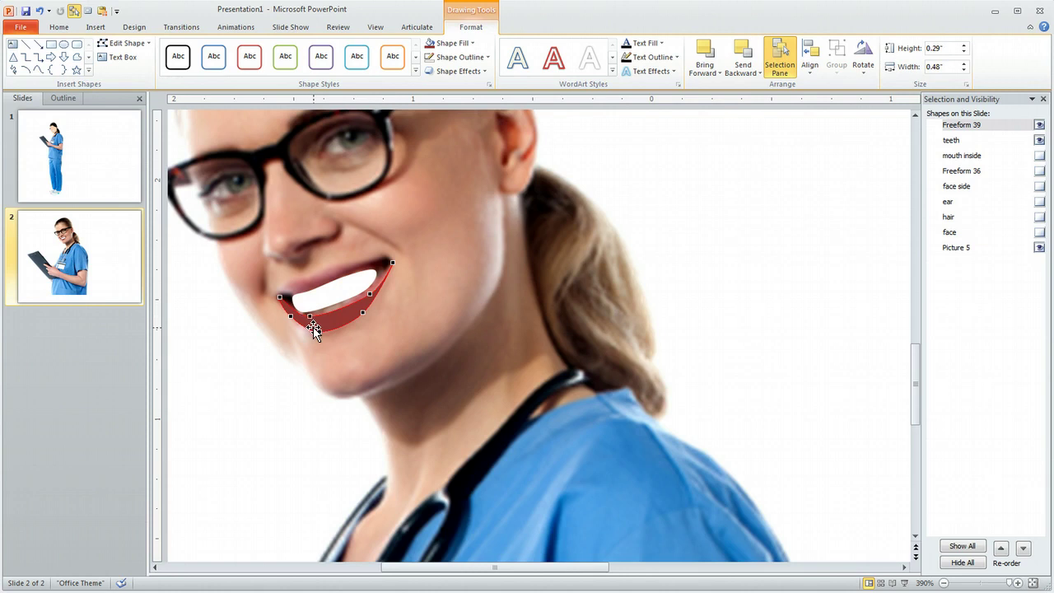
pyautogui.moveTo(310, 316); pyautogui.dragTo(311, 314)
pyautogui.moveTo(372, 295); pyautogui.dragTo(367, 289)
pyautogui.moveTo(309, 315); pyautogui.dragTo(309, 311)
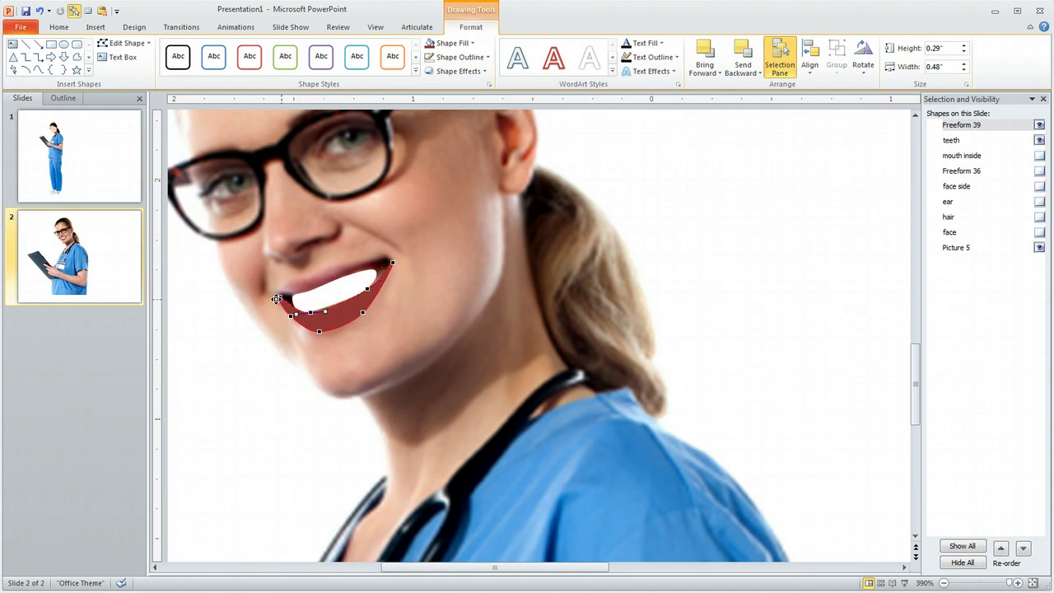
pyautogui.click(766, 275)
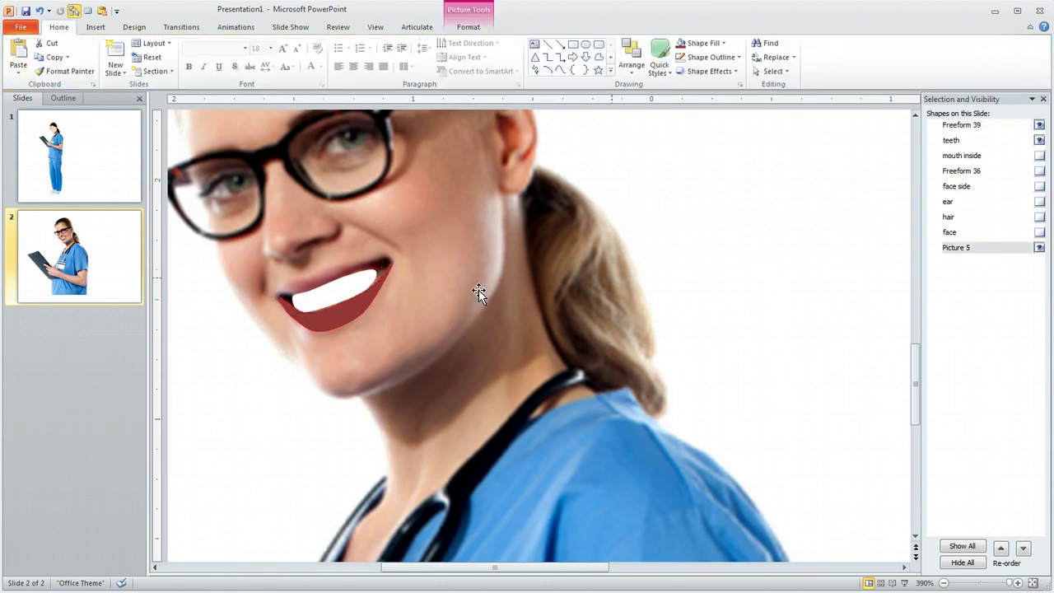
# - Set the lower lip's solid fill transparency to 36%
pyautogui.click(322, 319)
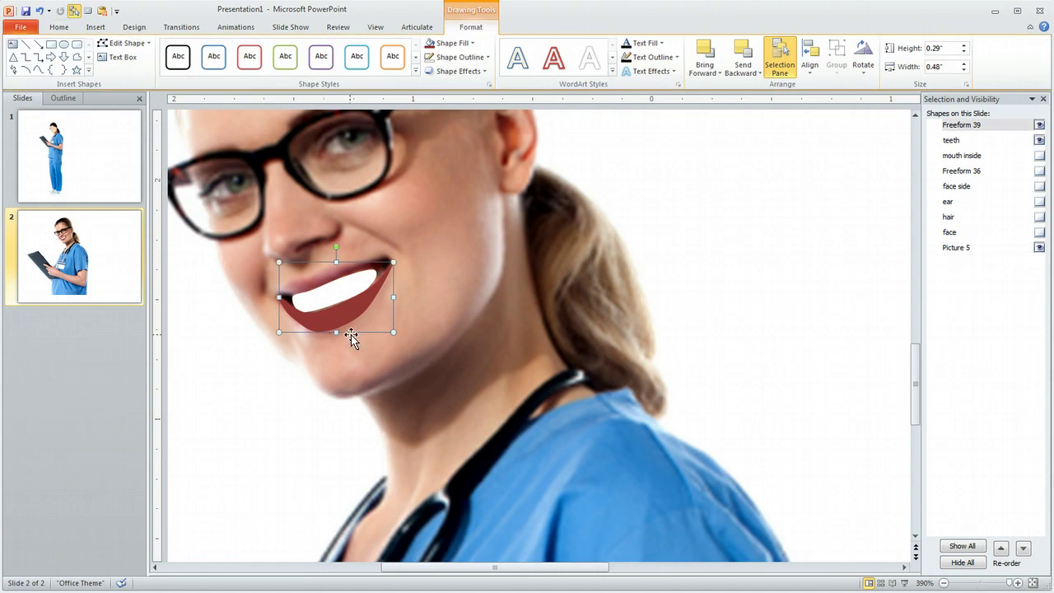
pyautogui.rightClick(340, 323)
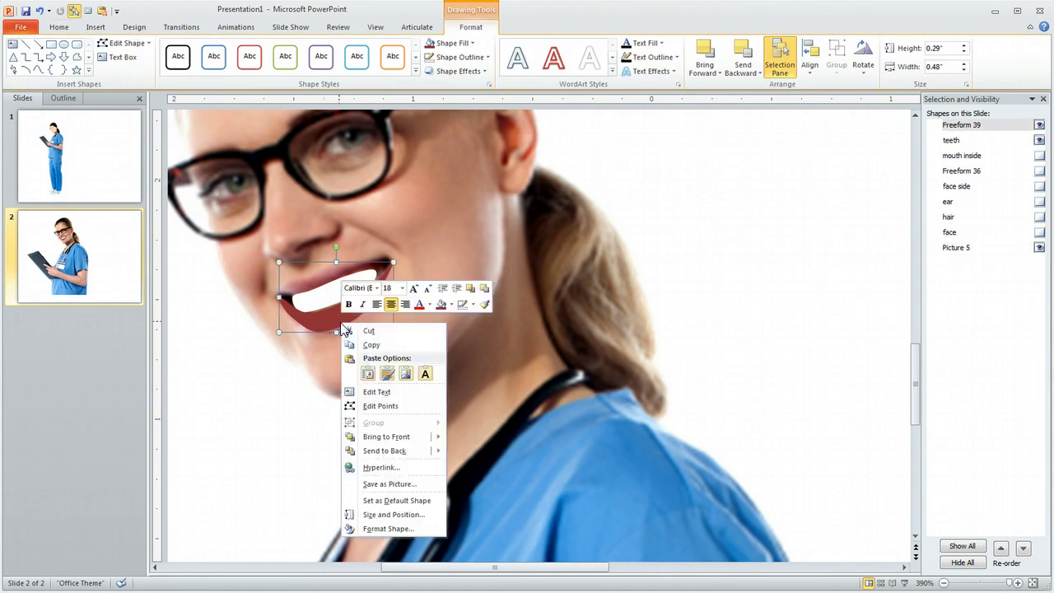
pyautogui.click(387, 529)
pyautogui.moveTo(116, 56); pyautogui.dragTo(559, 168)
pyautogui.moveTo(671, 293); pyautogui.dragTo(683, 294)
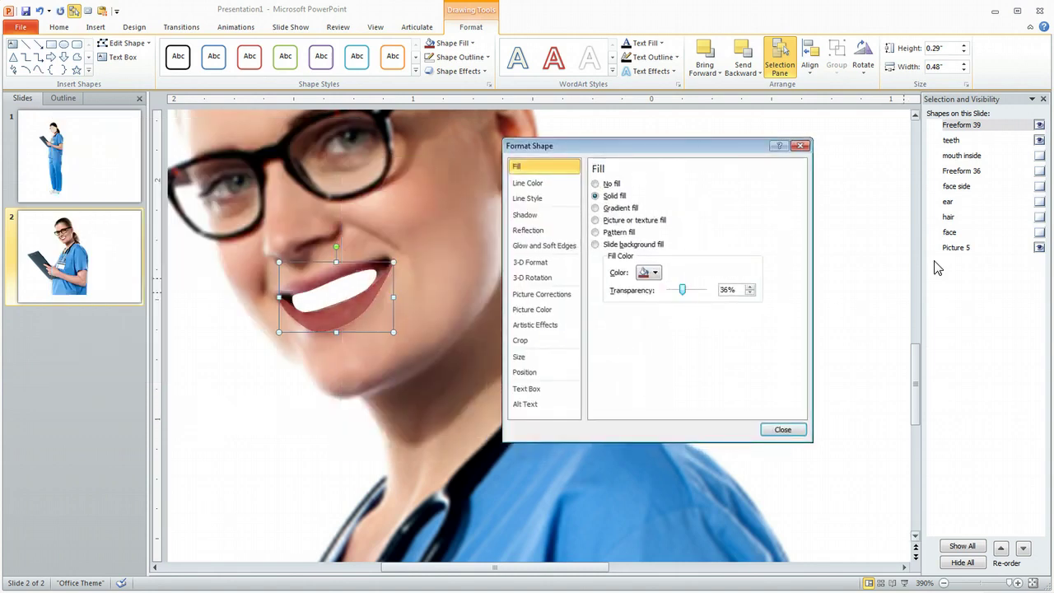
# - Hide the photo and show the face, hair, ear, face side, Freeform 36 and mouth inside shapes
pyautogui.click(1040, 247)
pyautogui.click(1039, 233)
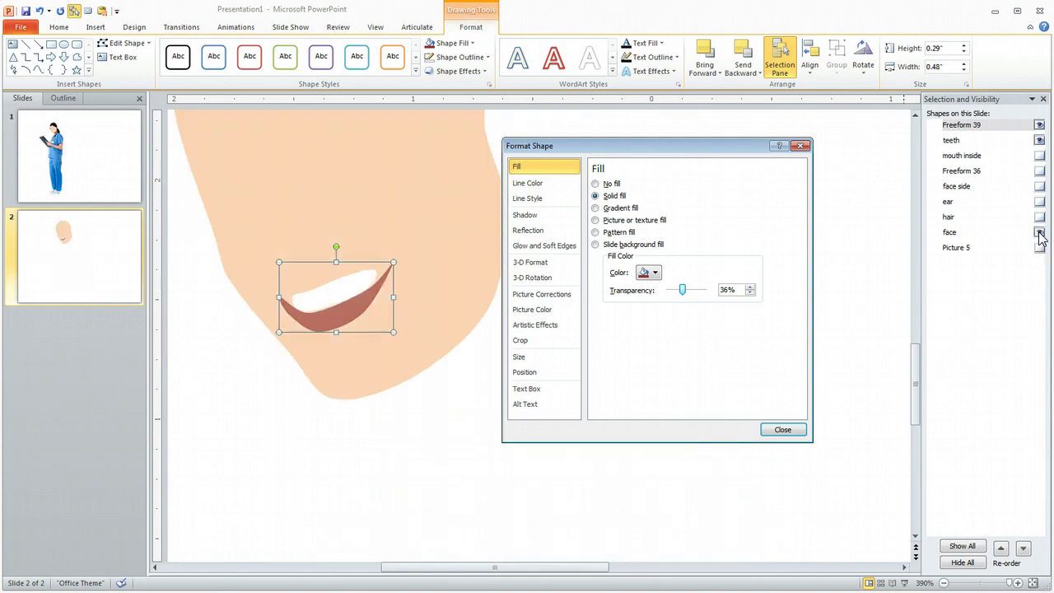
pyautogui.click(1039, 216)
pyautogui.click(1039, 202)
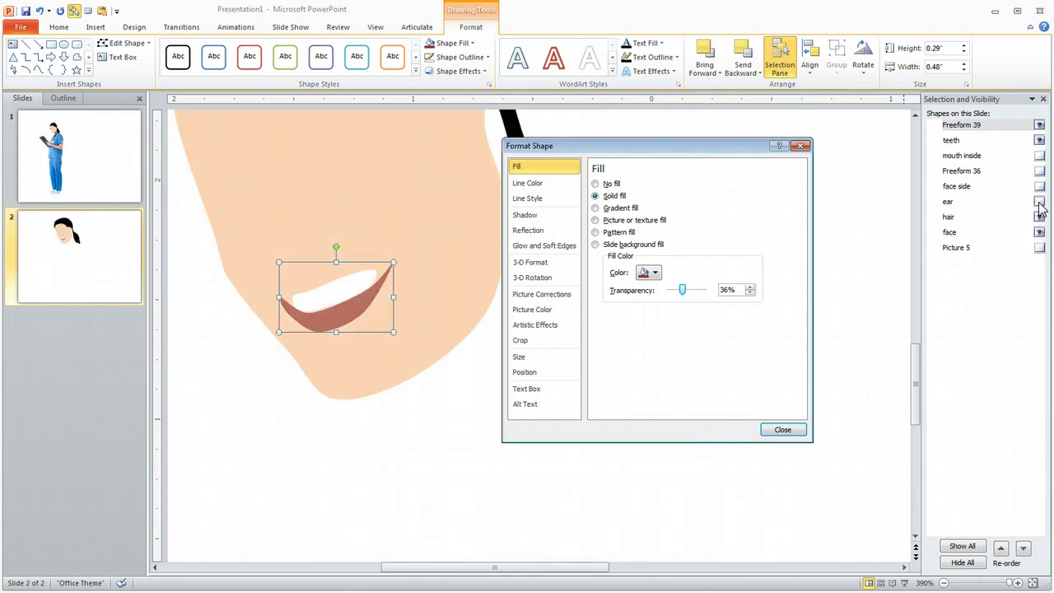
pyautogui.click(1039, 186)
pyautogui.click(1040, 171)
pyautogui.click(1039, 155)
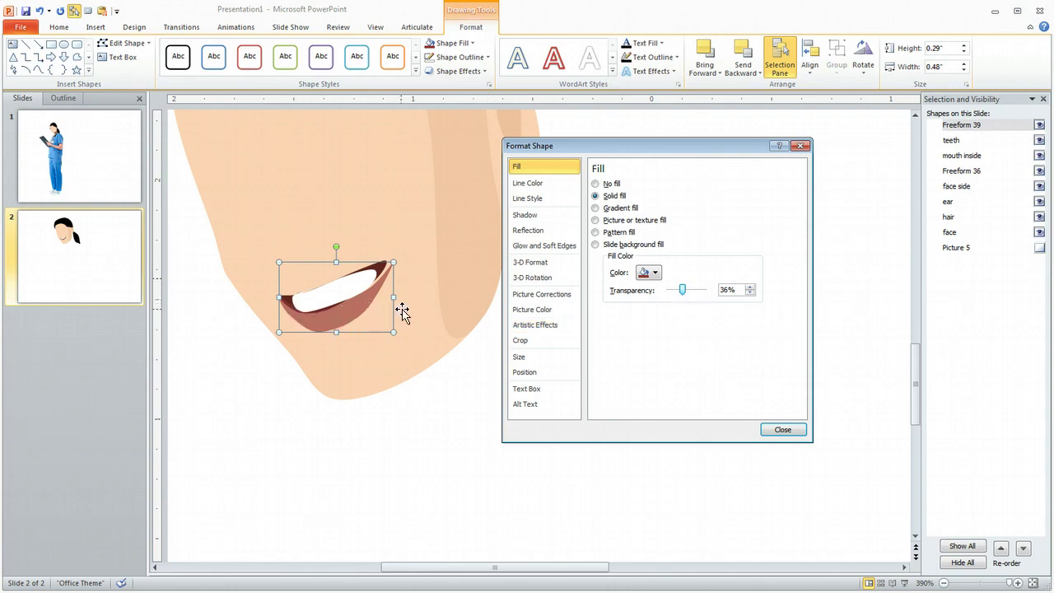
# - Show the photo again and hide the face, hair, ear and face side shapes
pyautogui.click(1039, 247)
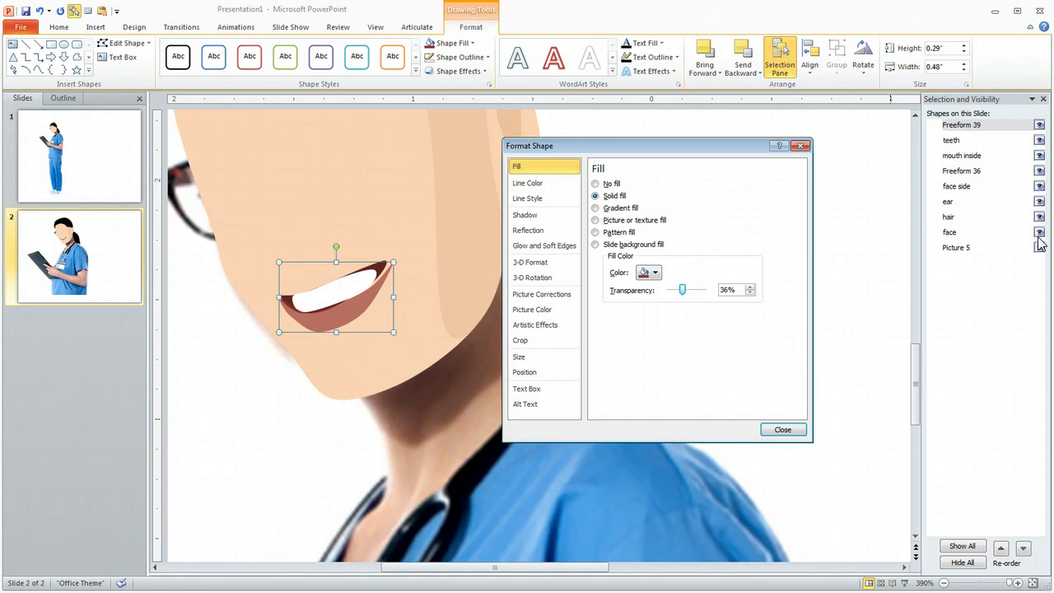
pyautogui.click(1039, 232)
pyautogui.click(1039, 217)
pyautogui.click(1039, 202)
pyautogui.click(1038, 186)
pyautogui.click(264, 398)
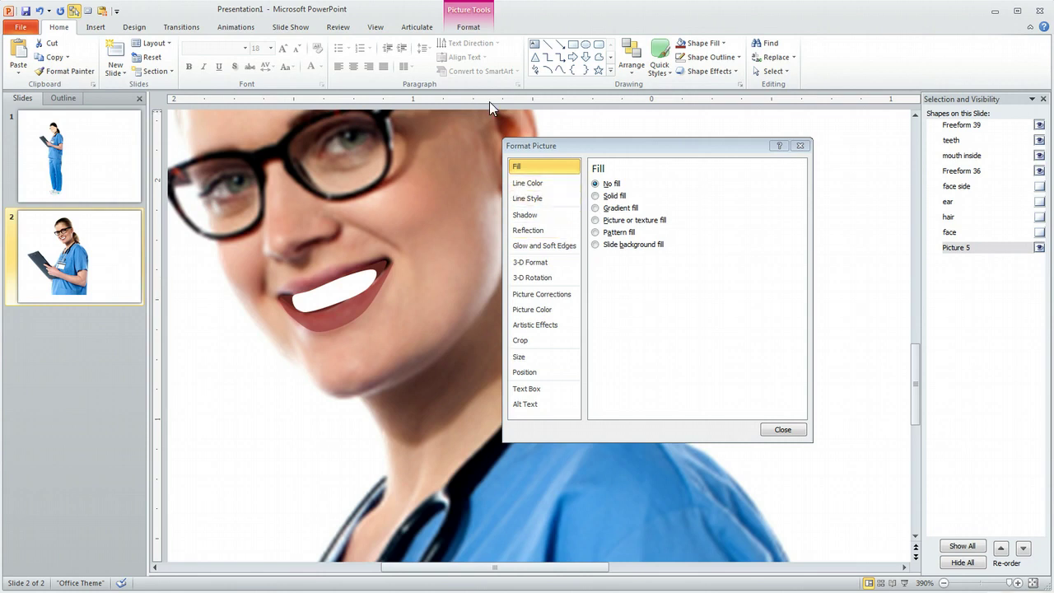
# - Trace the upper lip with the Curve tool as a closed shape running between both corners of the mouth
pyautogui.click(560, 70)
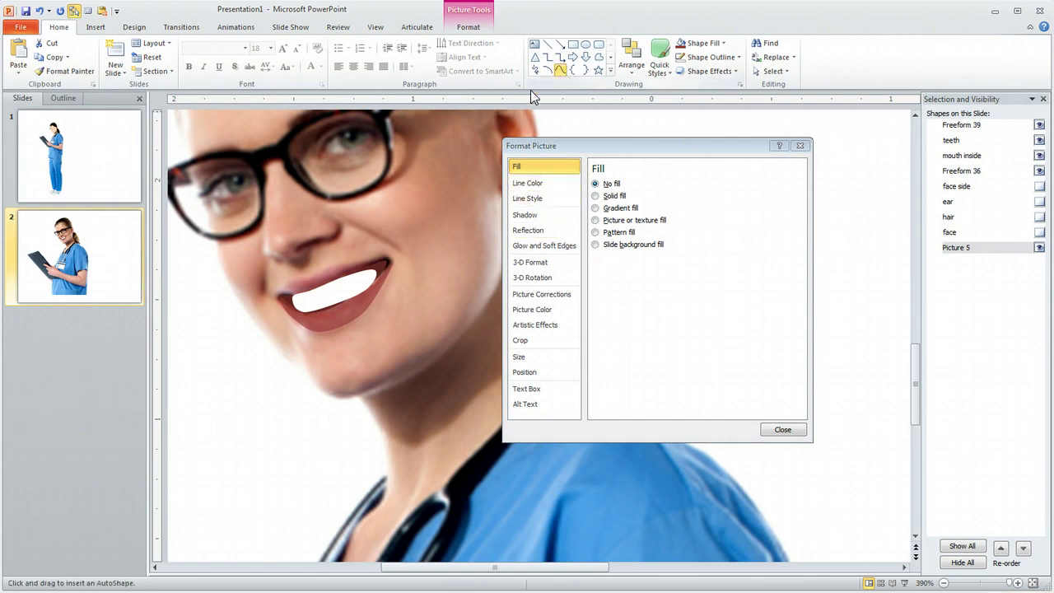
pyautogui.click(280, 294)
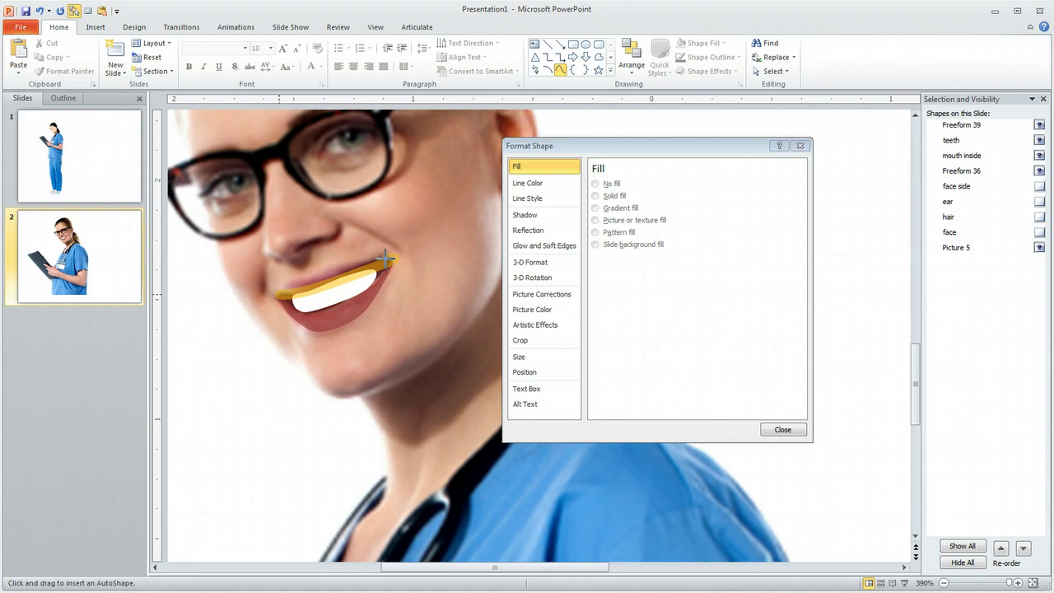
pyautogui.click(383, 258)
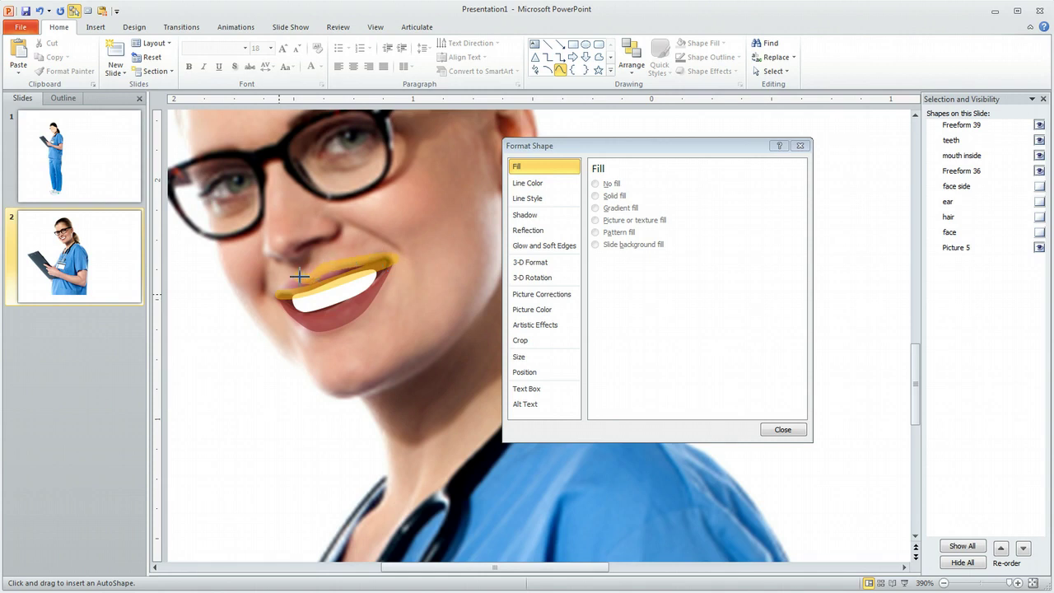
pyautogui.click(280, 294)
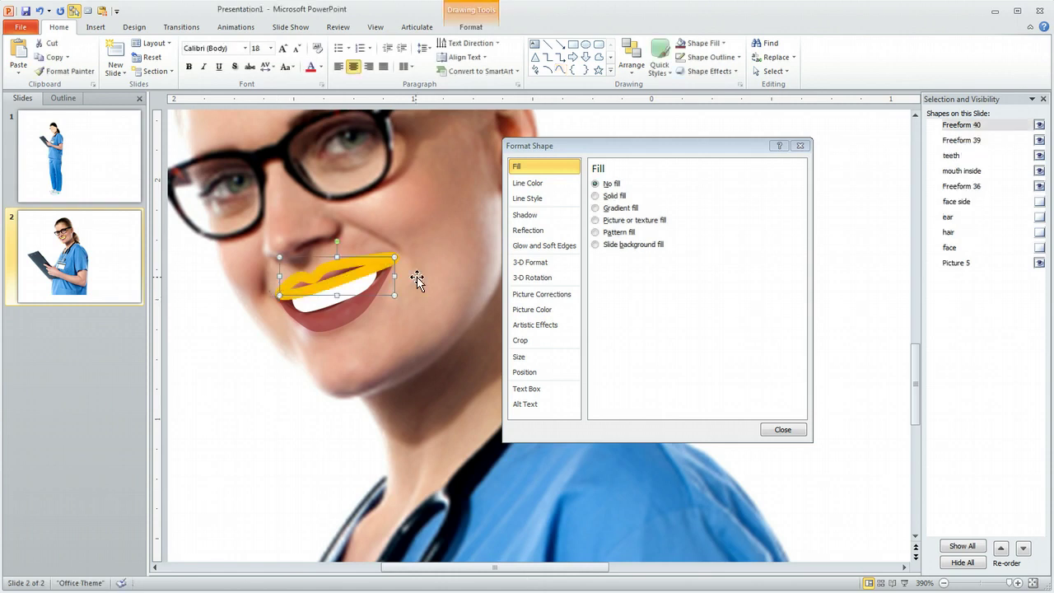
# - Copy the lower lip's formatting onto the upper lip with Format Painter
pyautogui.click(342, 318)
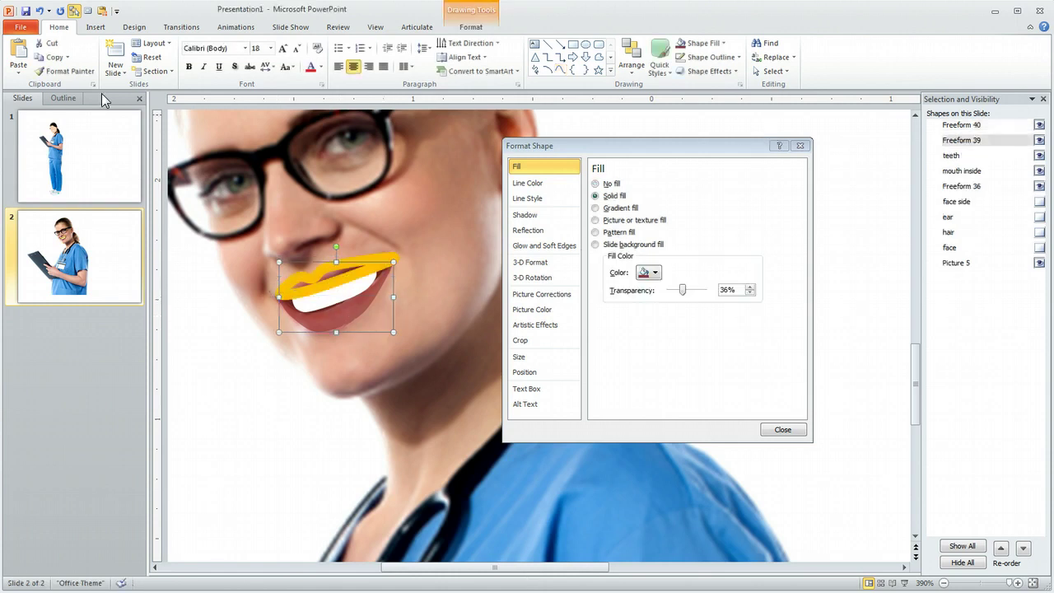
pyautogui.click(67, 74)
pyautogui.click(368, 264)
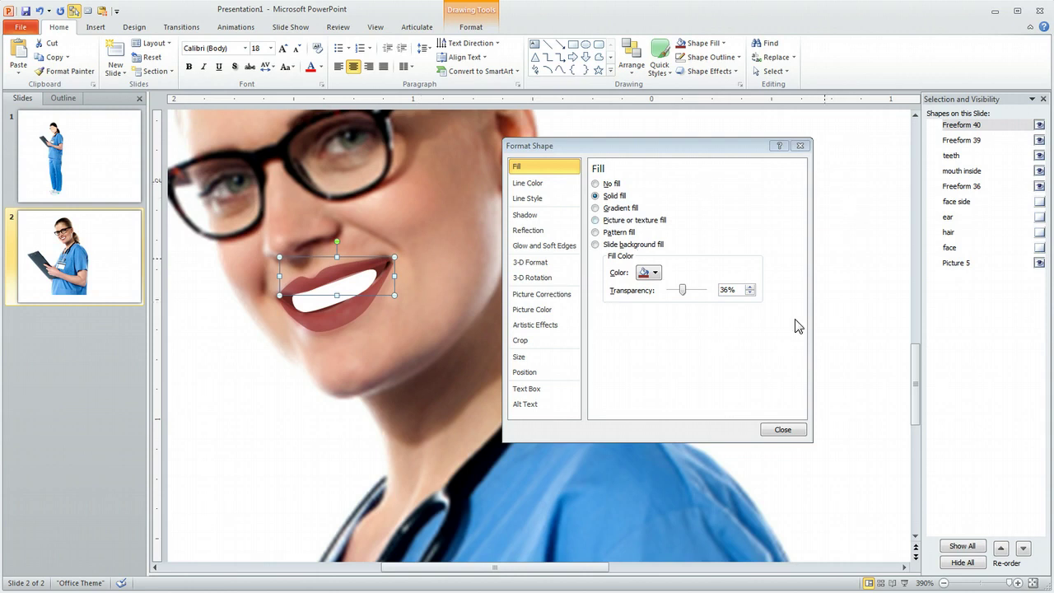
# - Show the face, hair, ear and face side shapes and hide the photo
pyautogui.click(1038, 247)
pyautogui.click(1039, 232)
pyautogui.click(1039, 216)
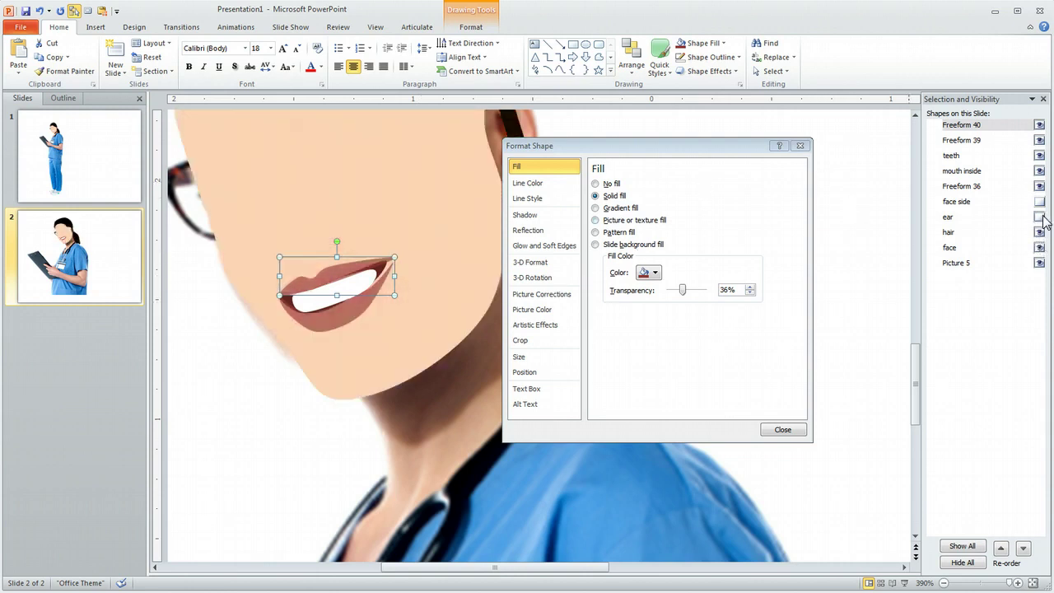
pyautogui.click(1039, 202)
pyautogui.click(1038, 263)
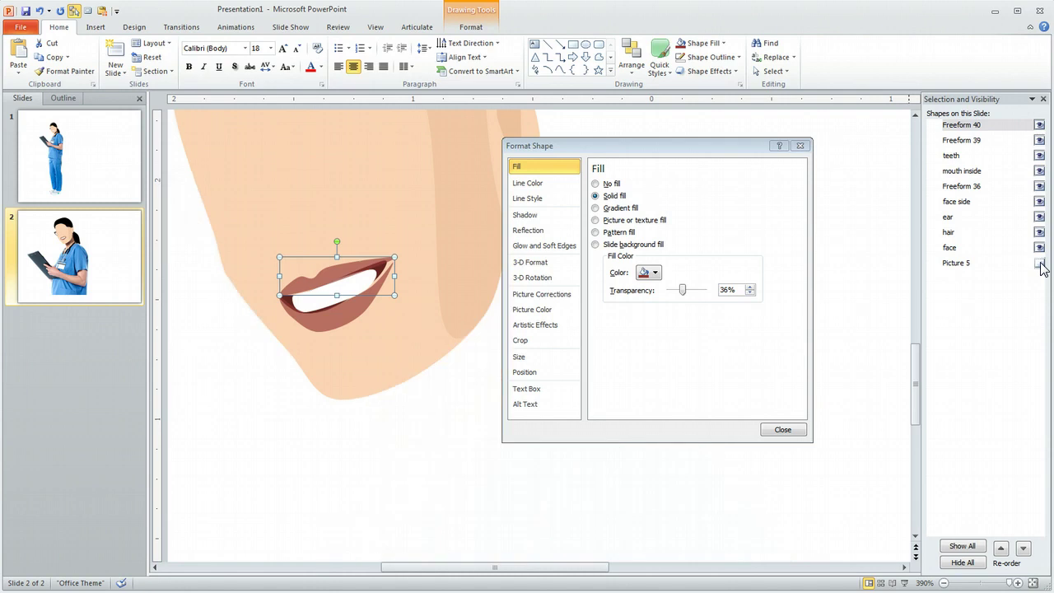
pyautogui.click(732, 500)
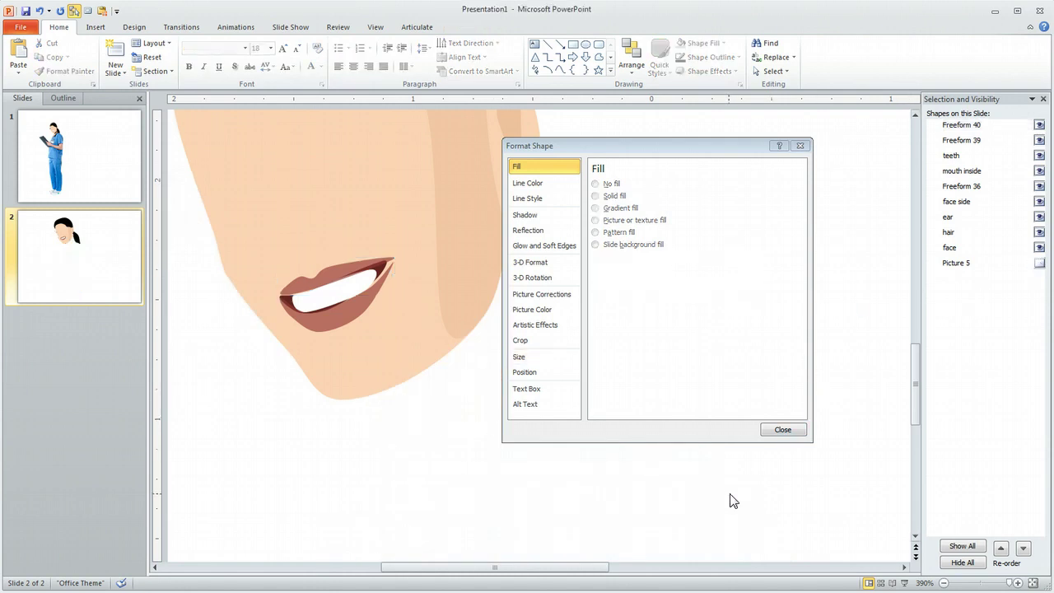
# - Edit the lower lip's points to extend its corner by the cheek to the upper lip and smooth its inner edge
pyautogui.scroll(3, 731, 500)
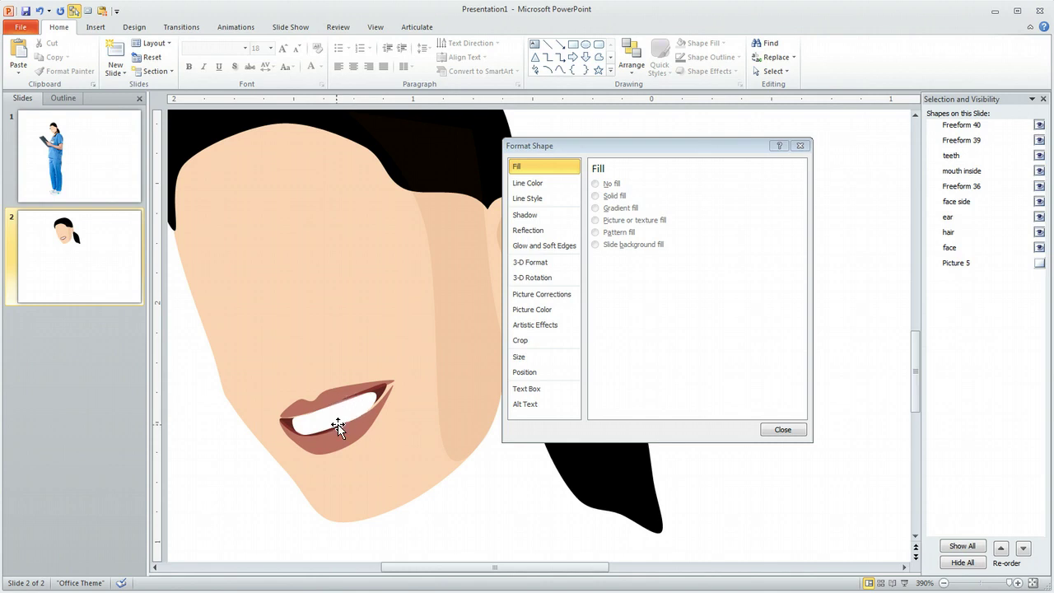
pyautogui.click(366, 420)
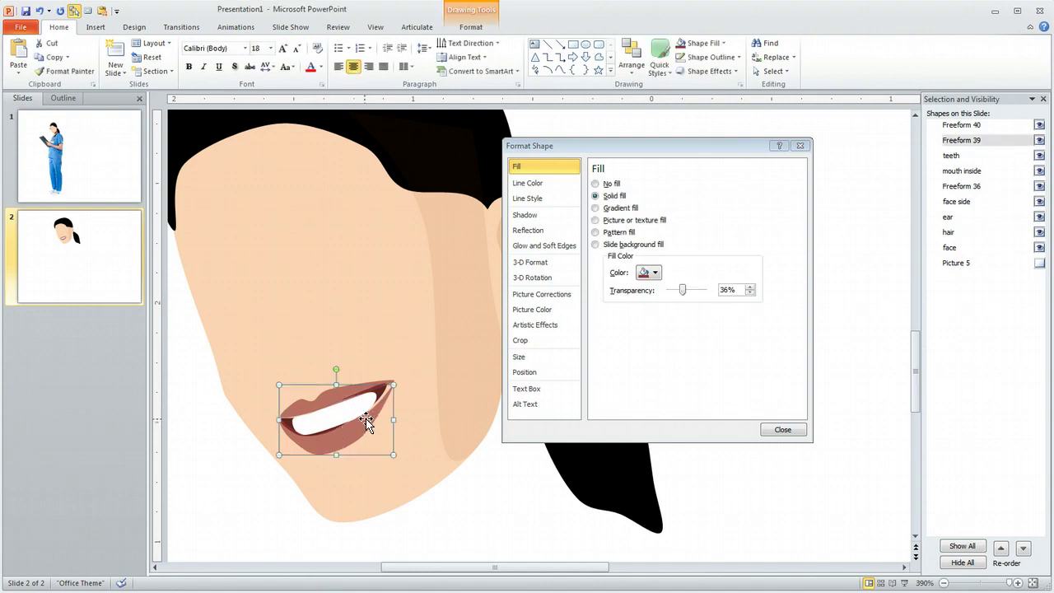
pyautogui.rightClick(366, 421)
pyautogui.click(403, 500)
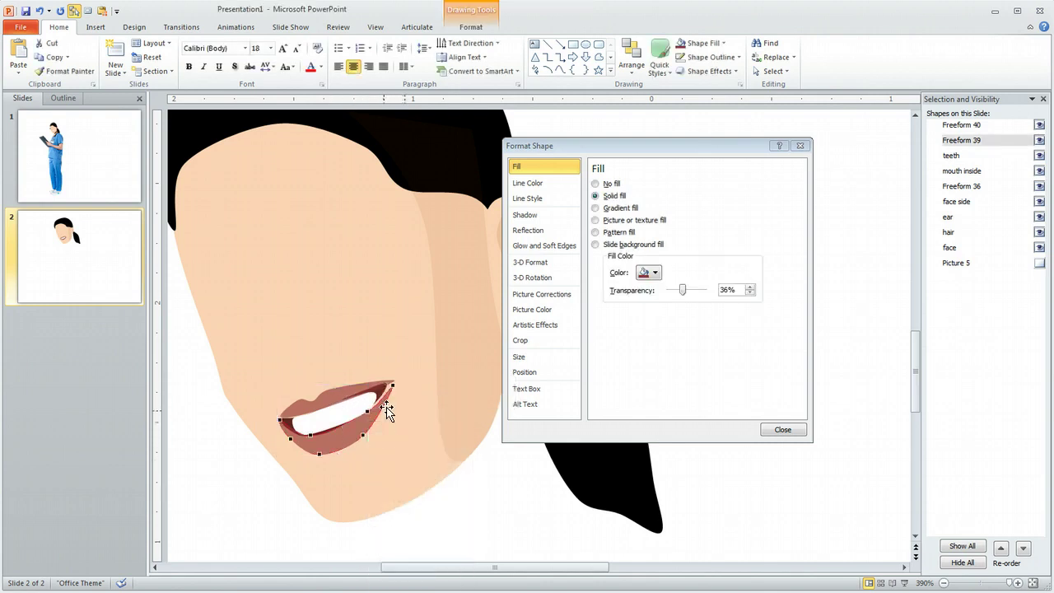
pyautogui.moveTo(392, 386); pyautogui.dragTo(387, 389)
pyautogui.click(367, 413)
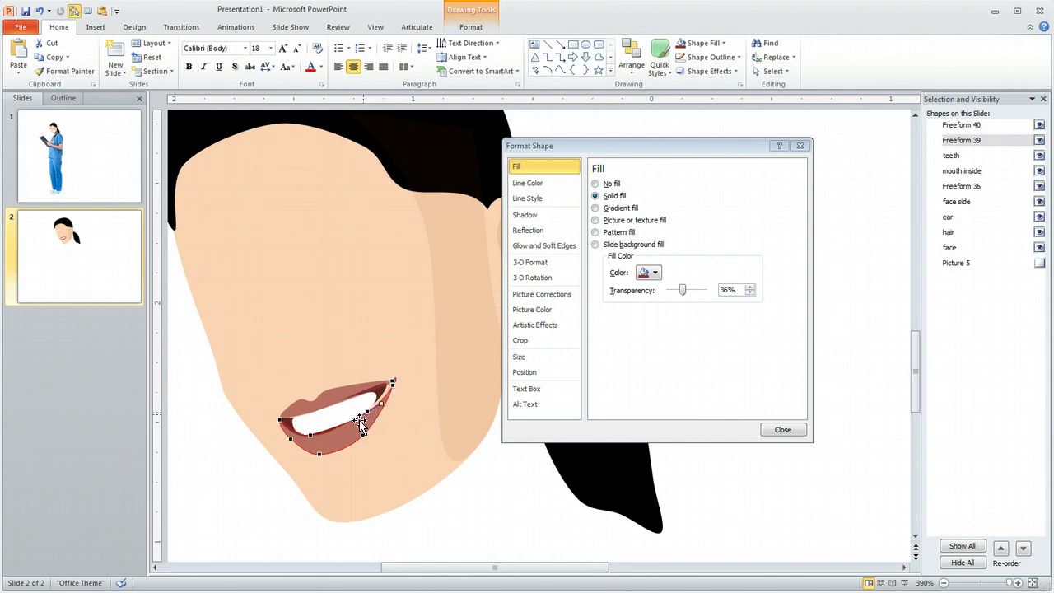
pyautogui.moveTo(308, 436); pyautogui.dragTo(291, 436)
pyautogui.click(503, 505)
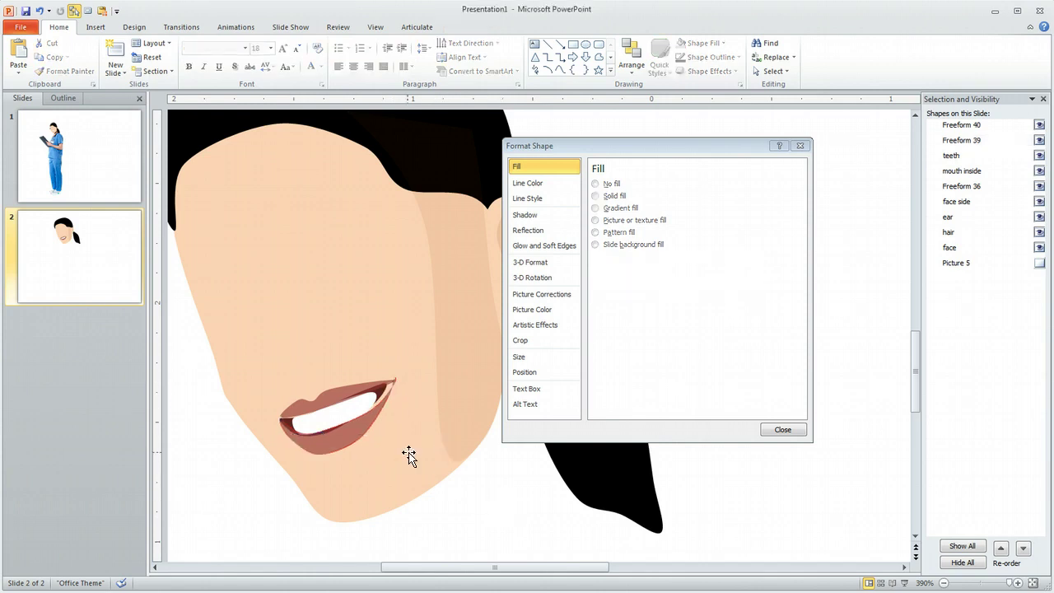
# - Close the shape formatting dialog and fit the whole slide in the window
pyautogui.click(782, 429)
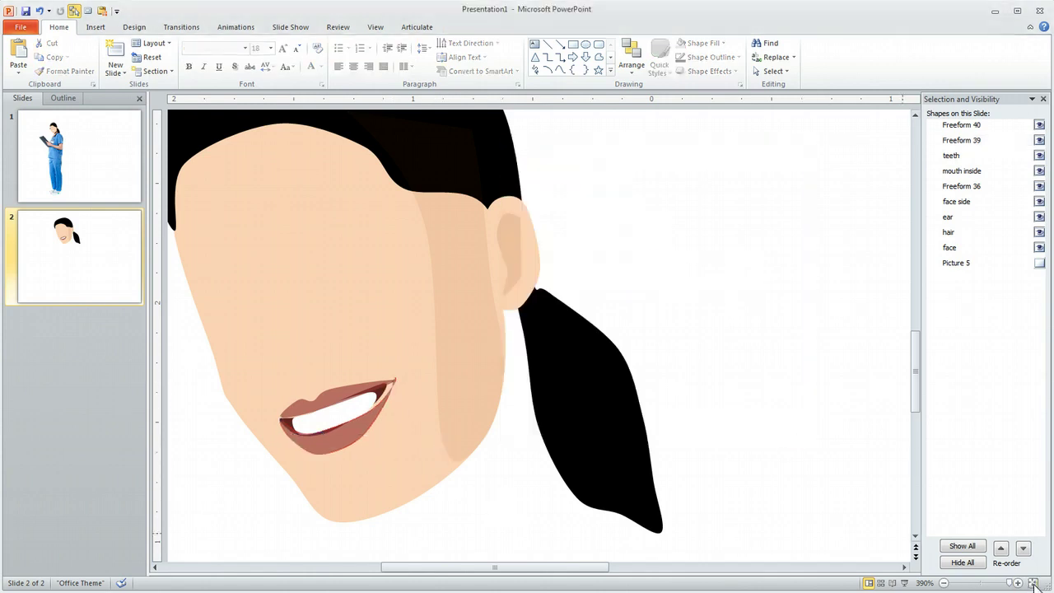
pyautogui.click(1032, 583)
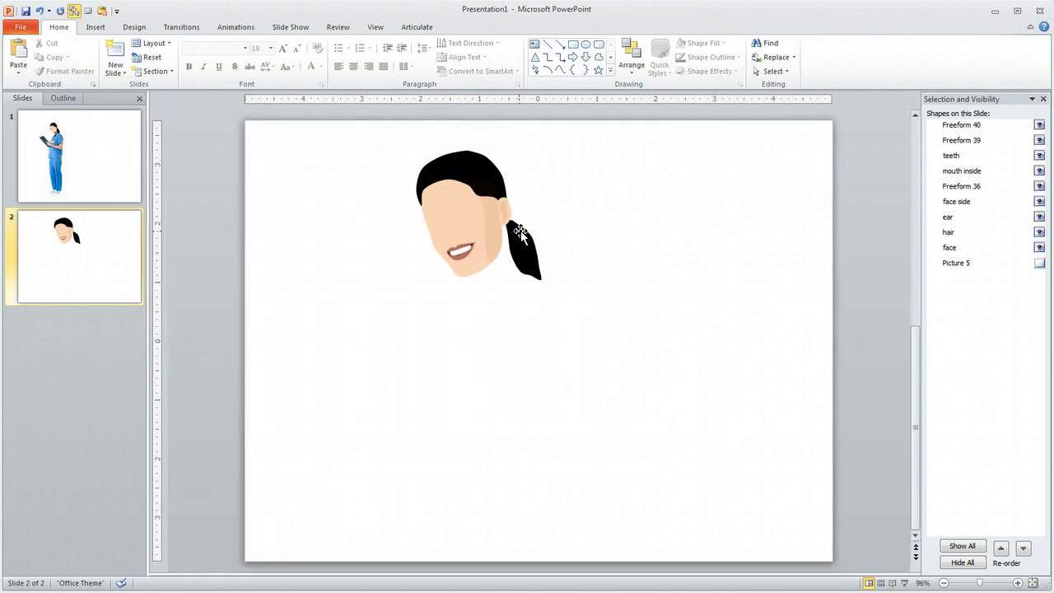